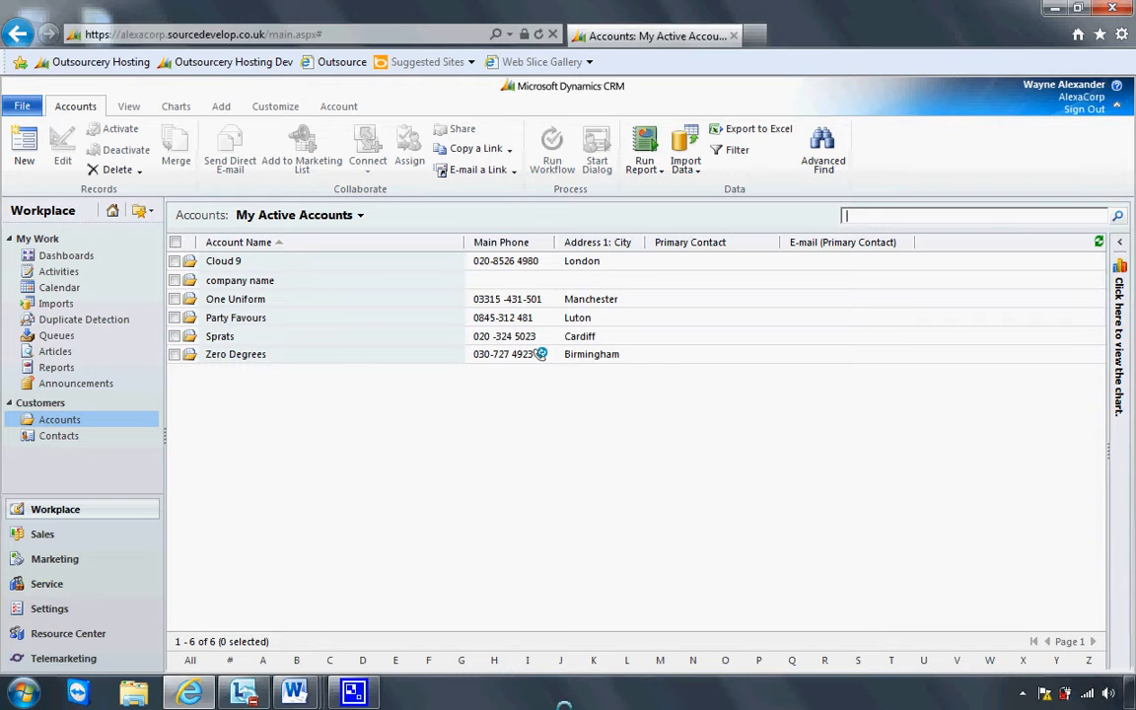
Step: Open the Telemarketing Solution from the list of solutions in the system settings
click(49, 609)
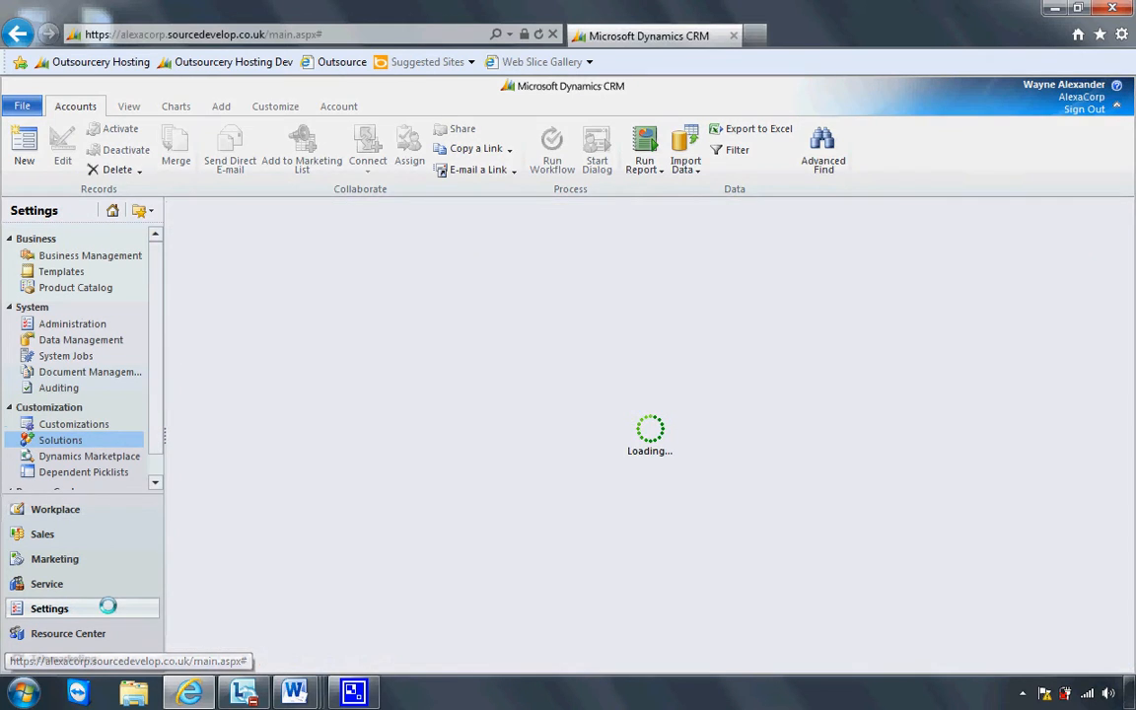
click(94, 438)
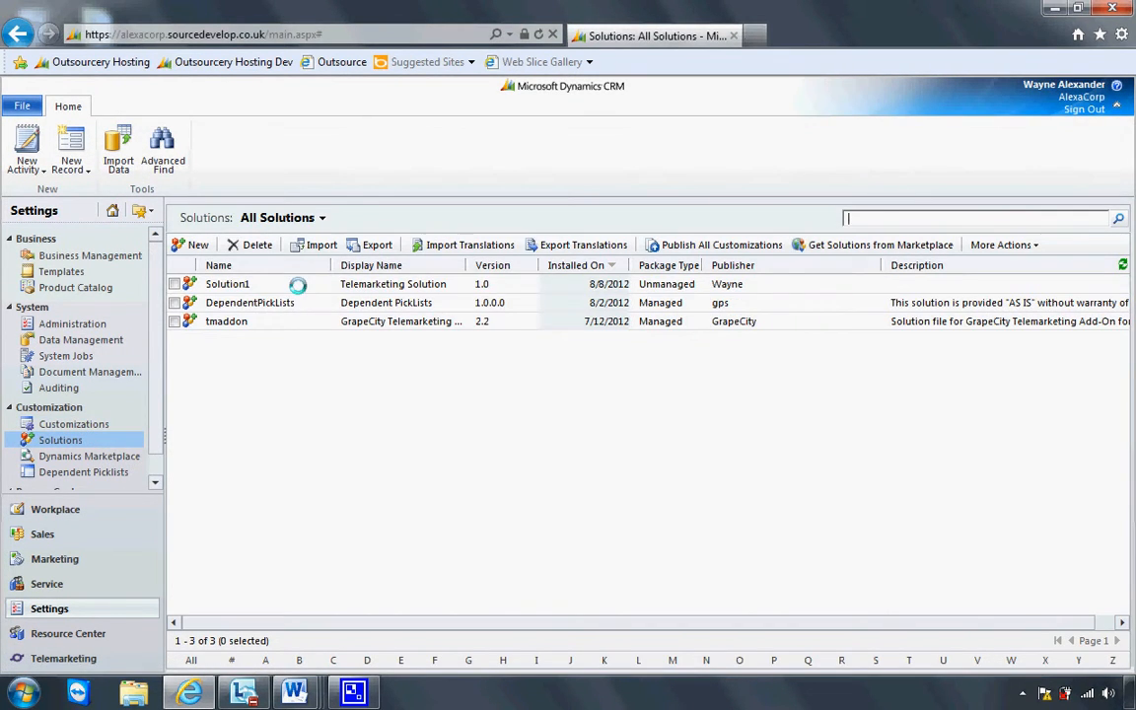
click(297, 284)
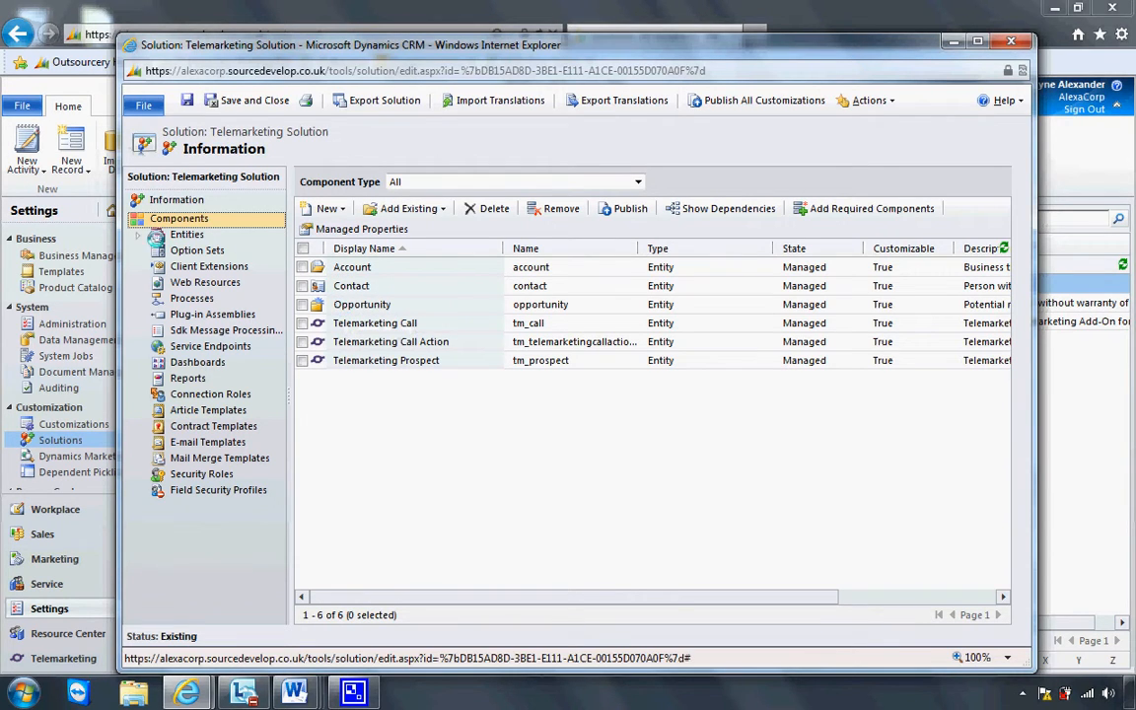
Step: Open the main Information form of the Account entity in the solution for editing
click(139, 235)
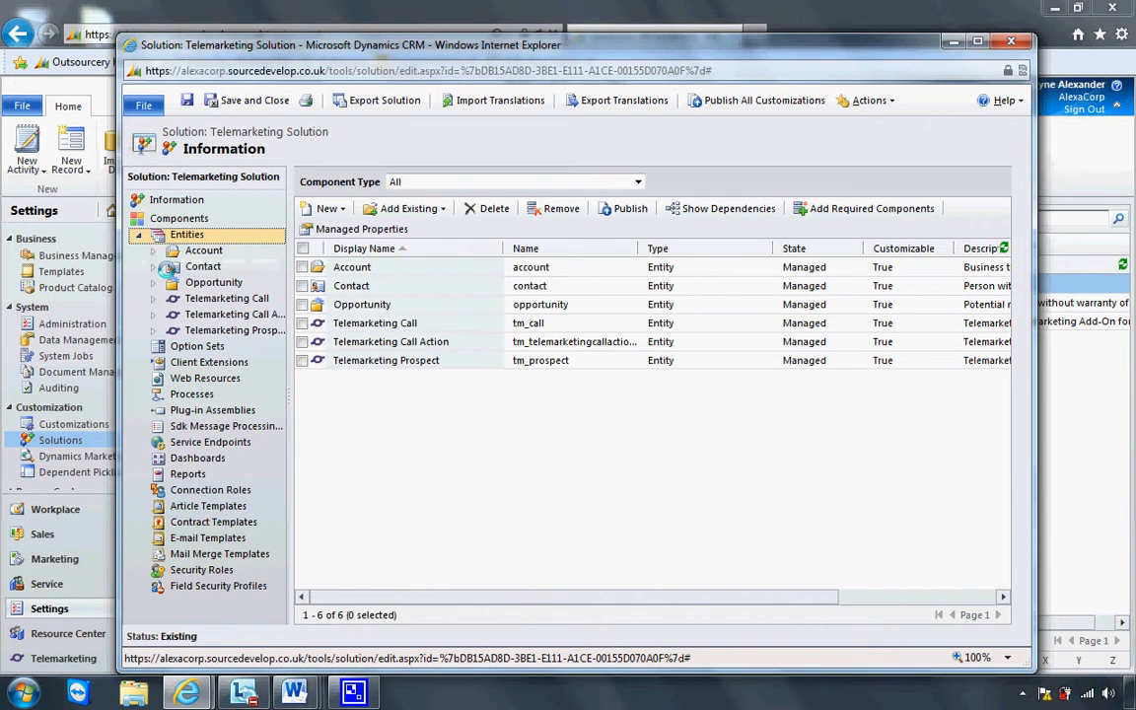
click(155, 251)
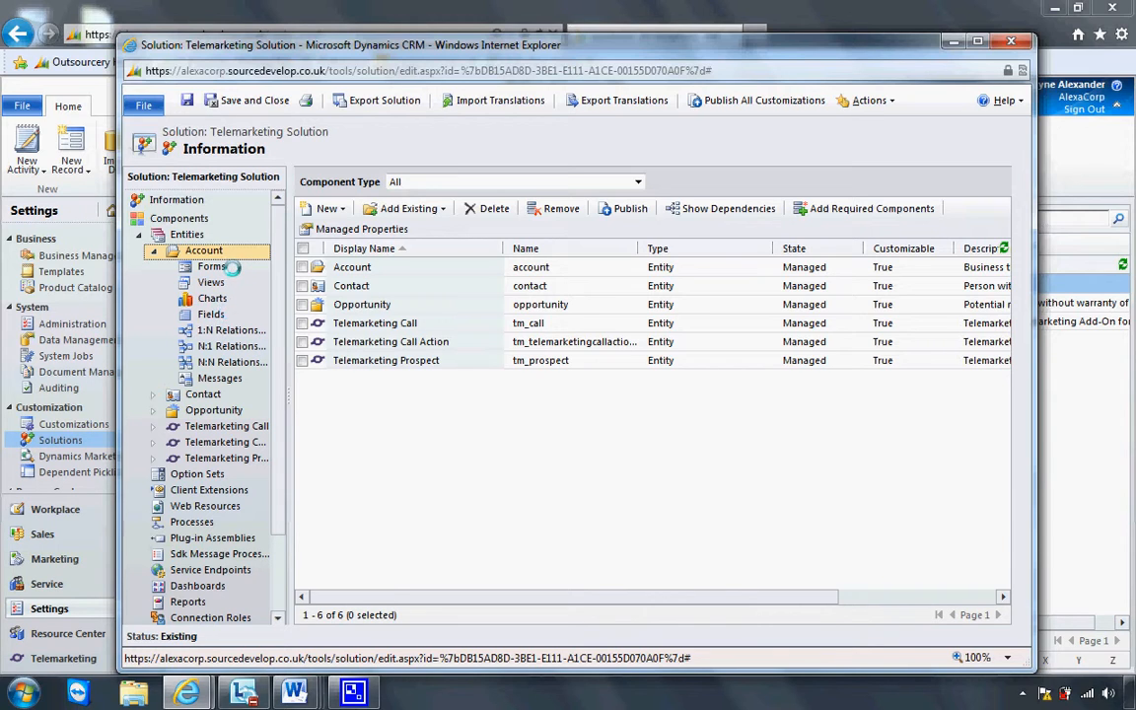
click(226, 267)
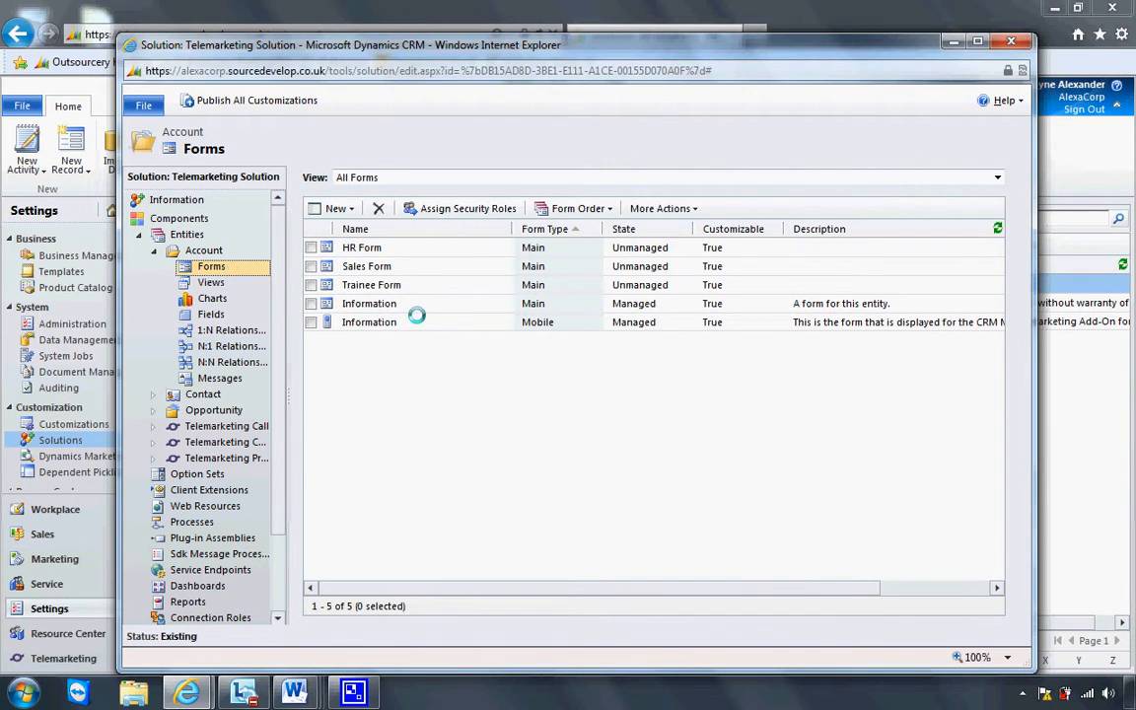
double_click(423, 305)
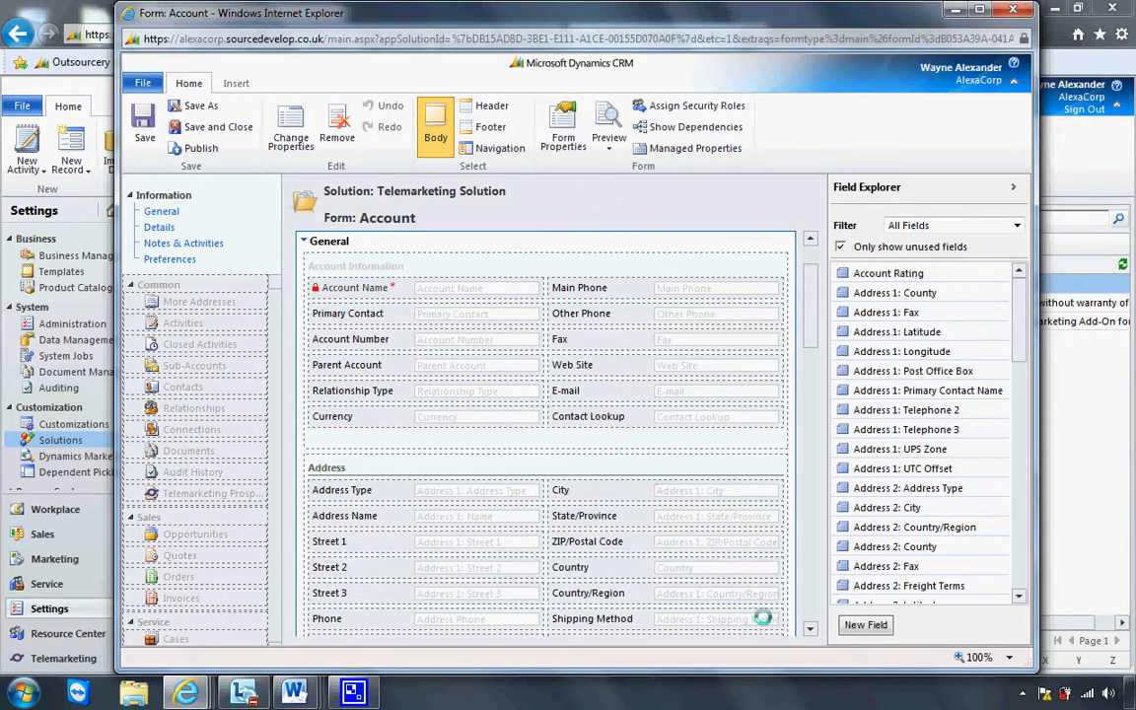
Step: Create a searchable single-line text field named "test single line of text" with requirement level Business Recommended, save it and start another new field
click(847, 626)
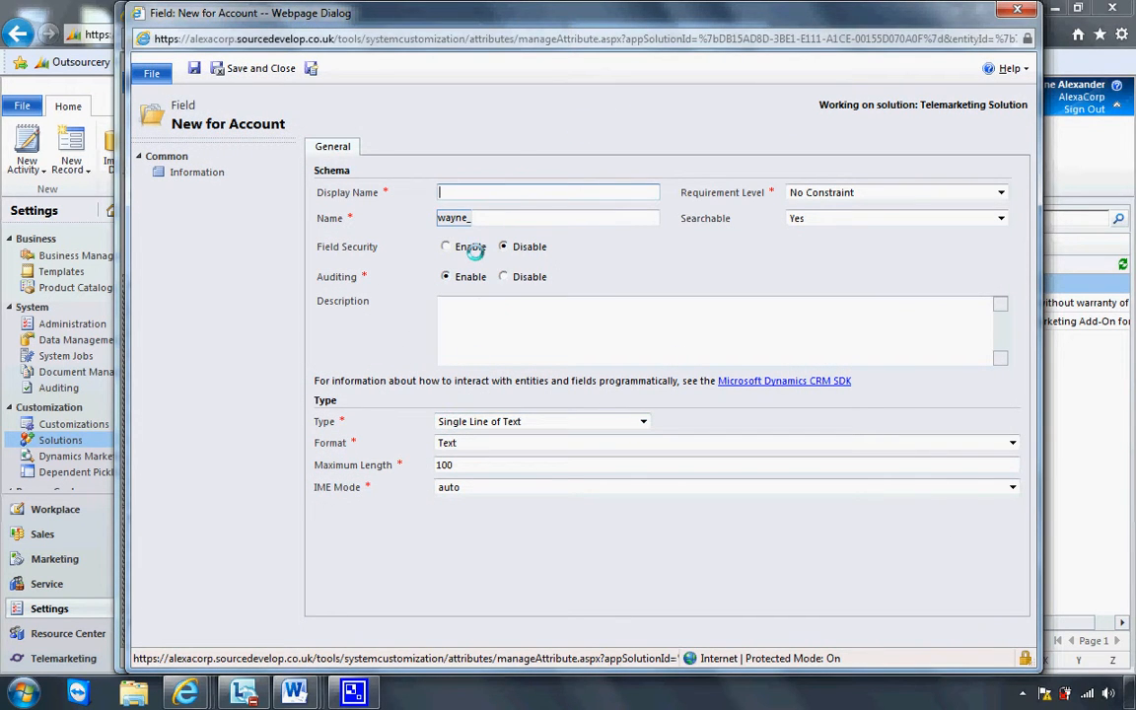
text(test single line of text)
key(Tab)
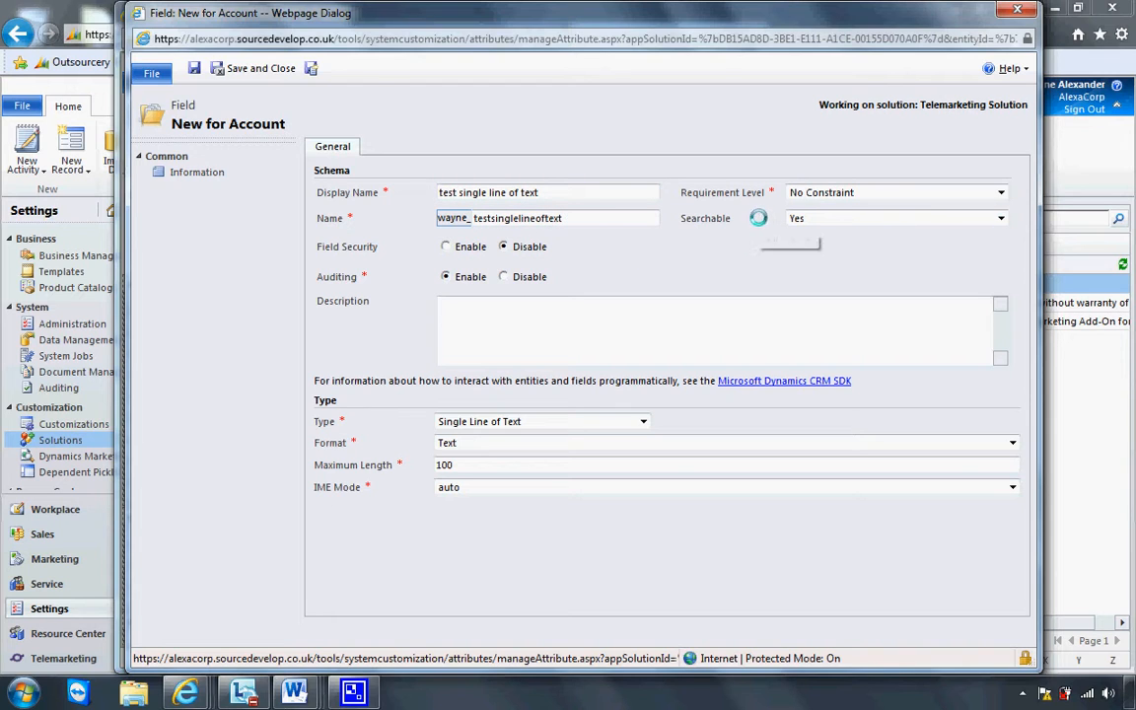
click(801, 219)
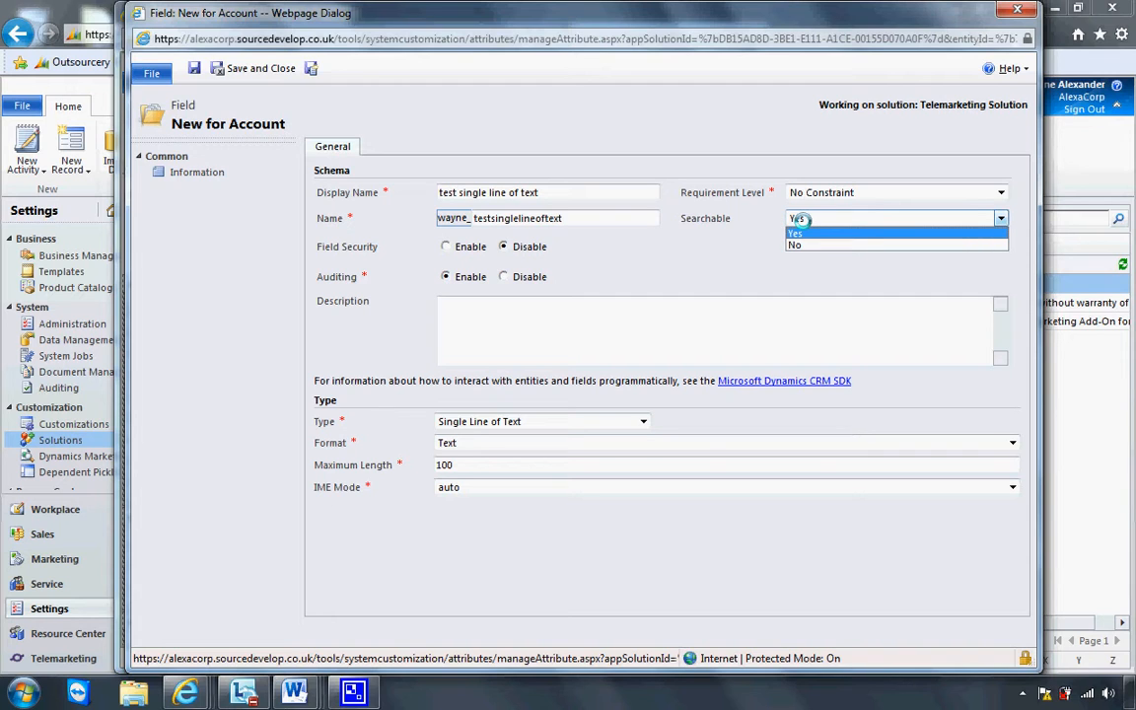
click(803, 232)
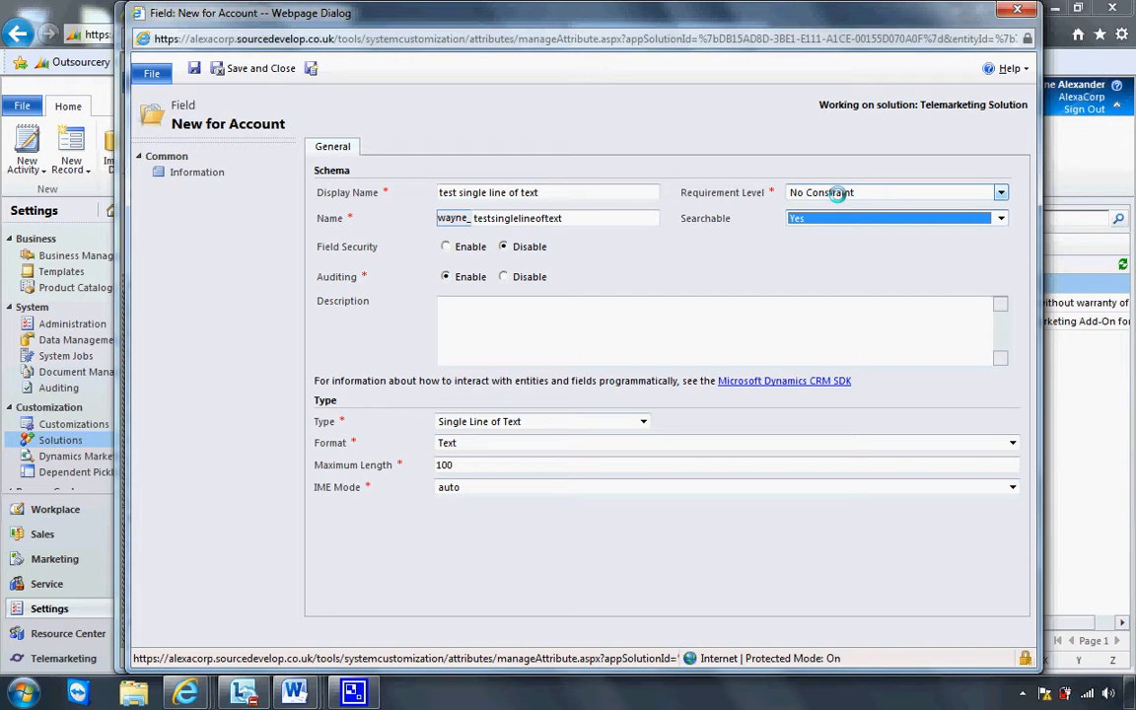
click(838, 195)
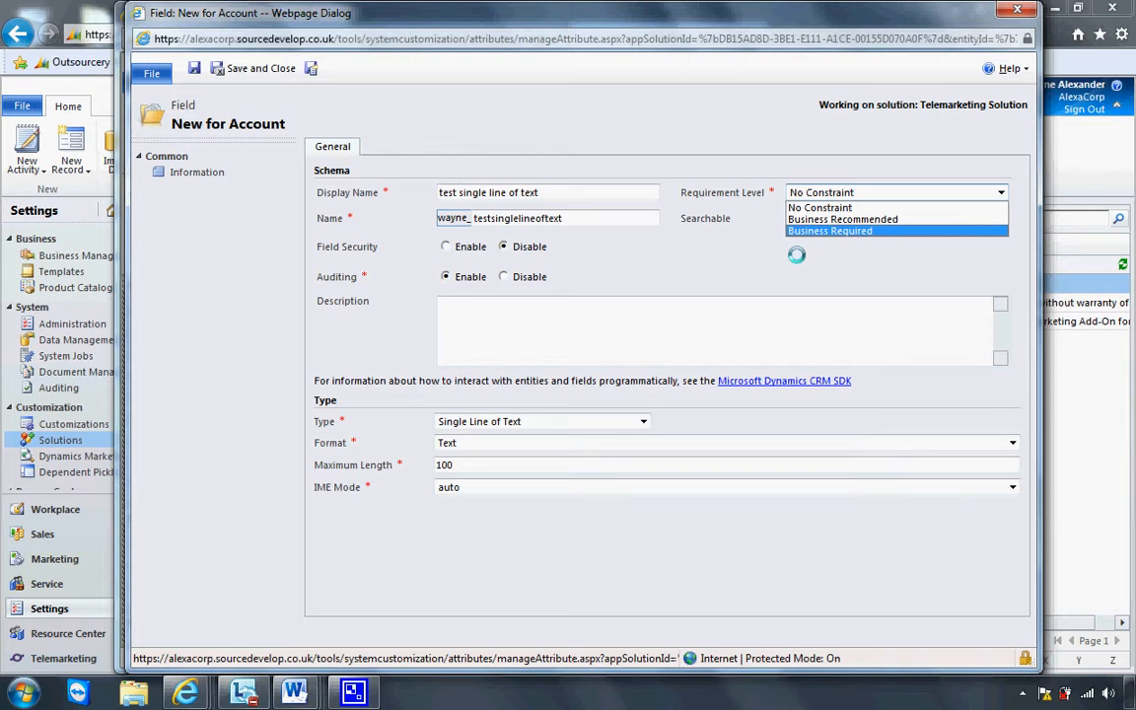
click(804, 219)
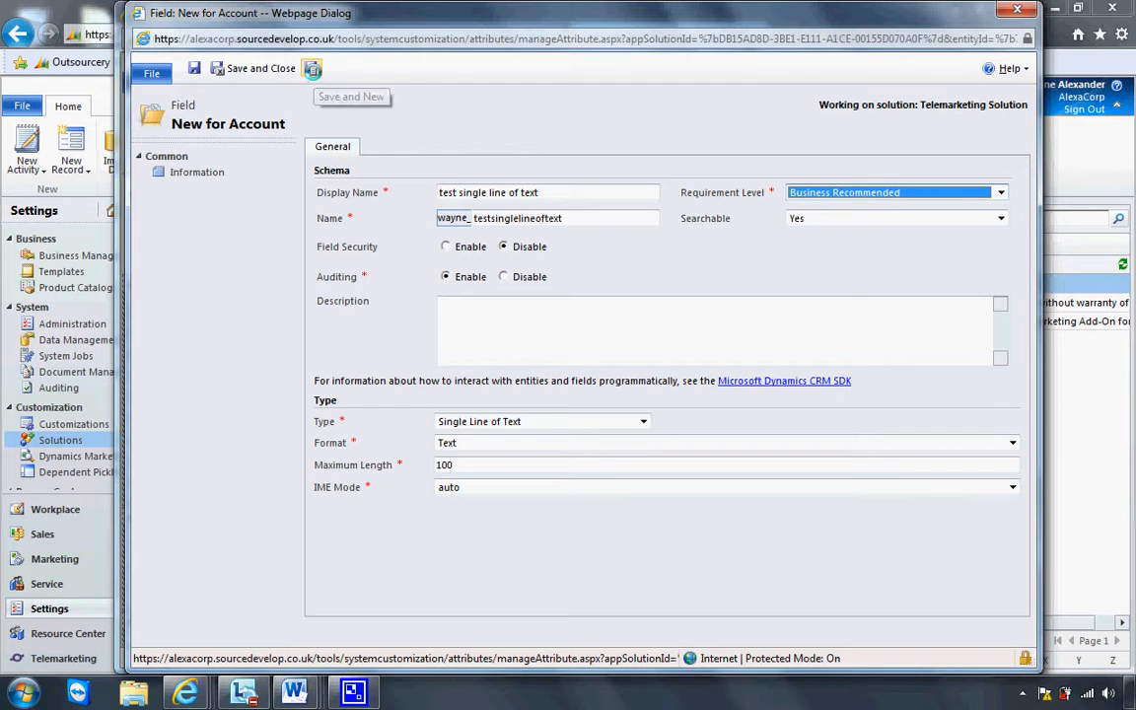
click(311, 68)
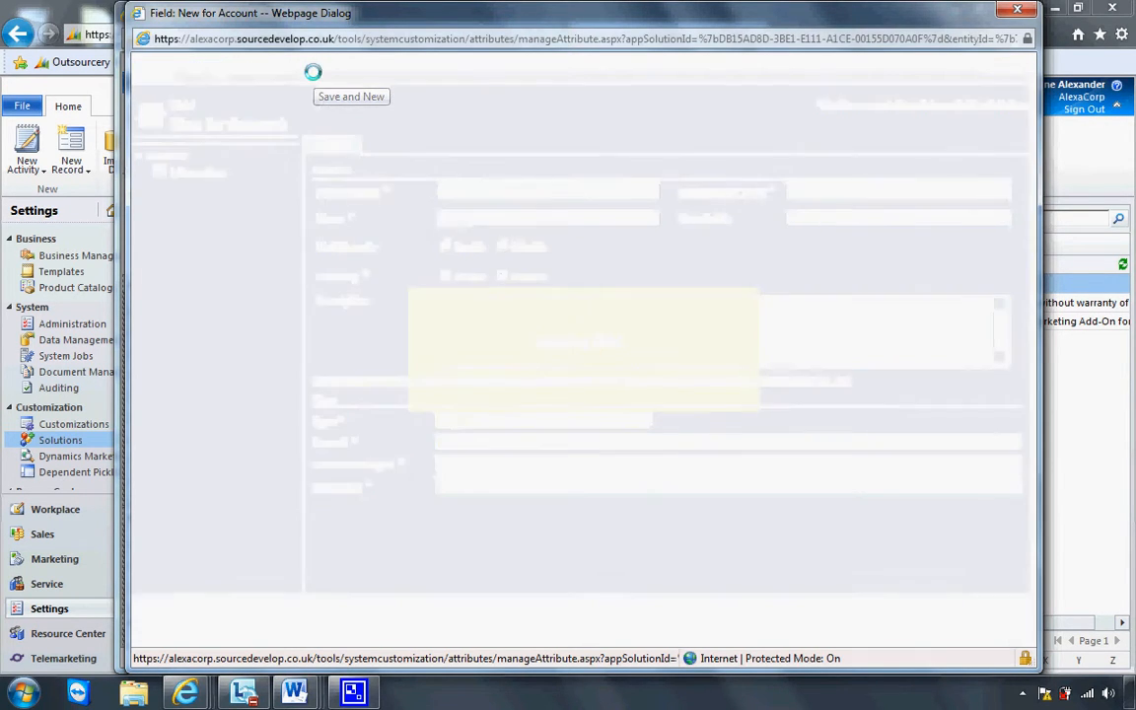
Step: Set the new field's type to Option Set and its display name to "test option set"
click(643, 421)
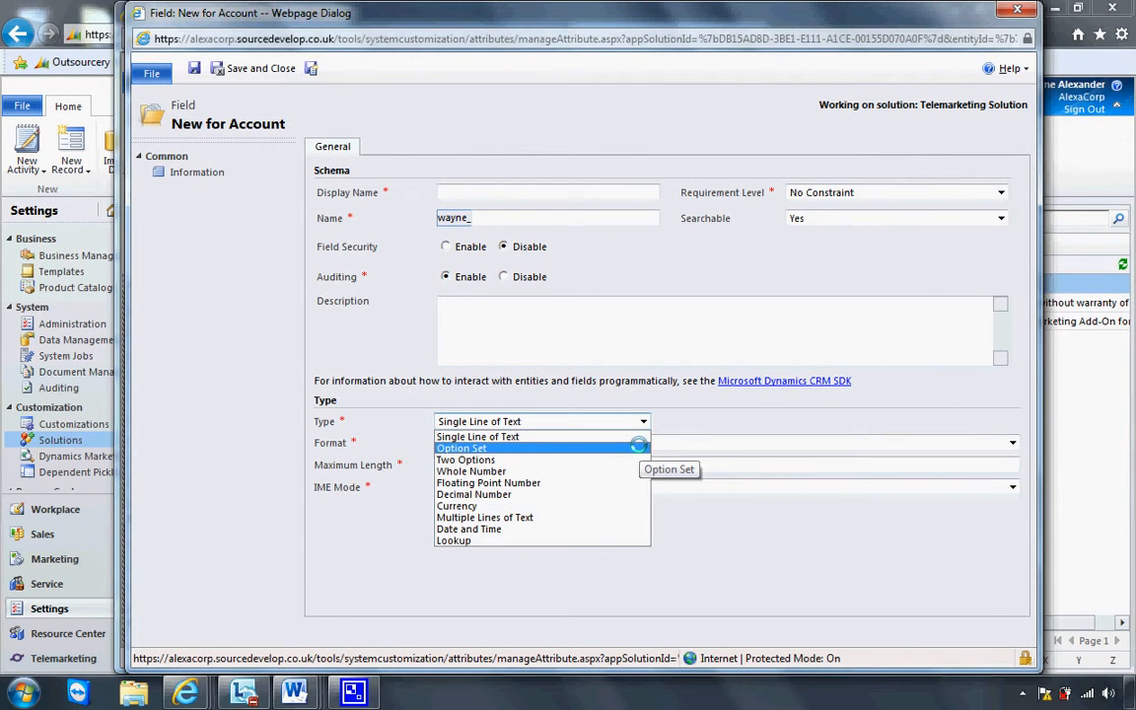
click(639, 448)
text(tes)
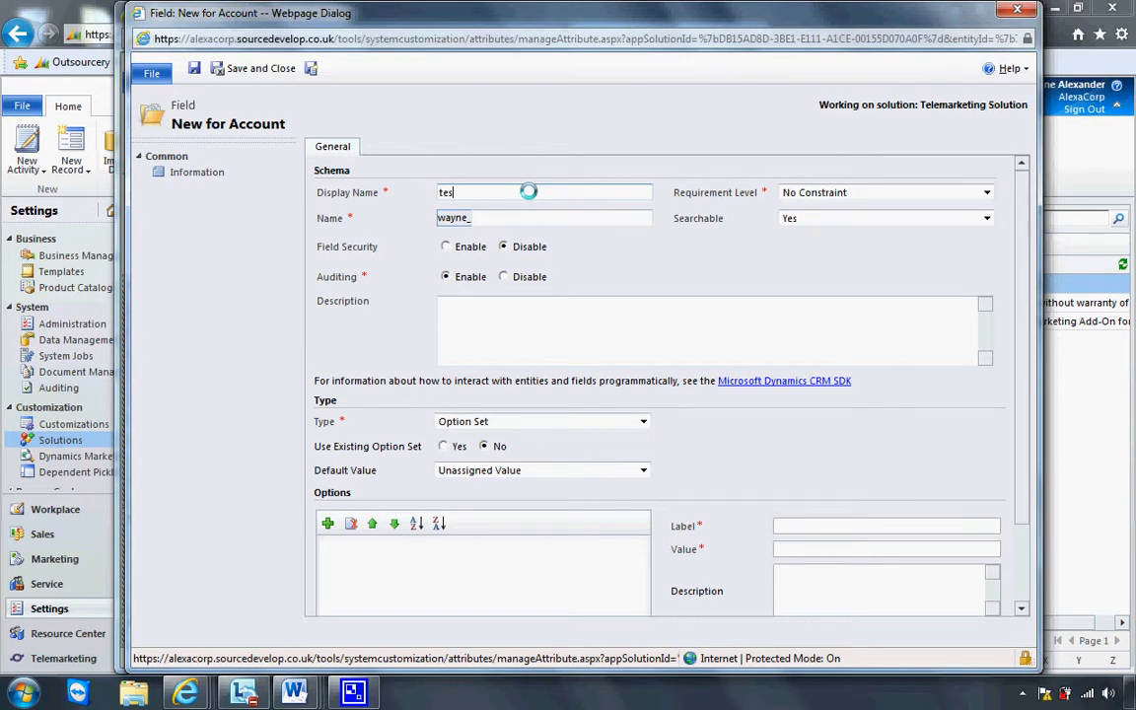
text(t option set)
click(597, 159)
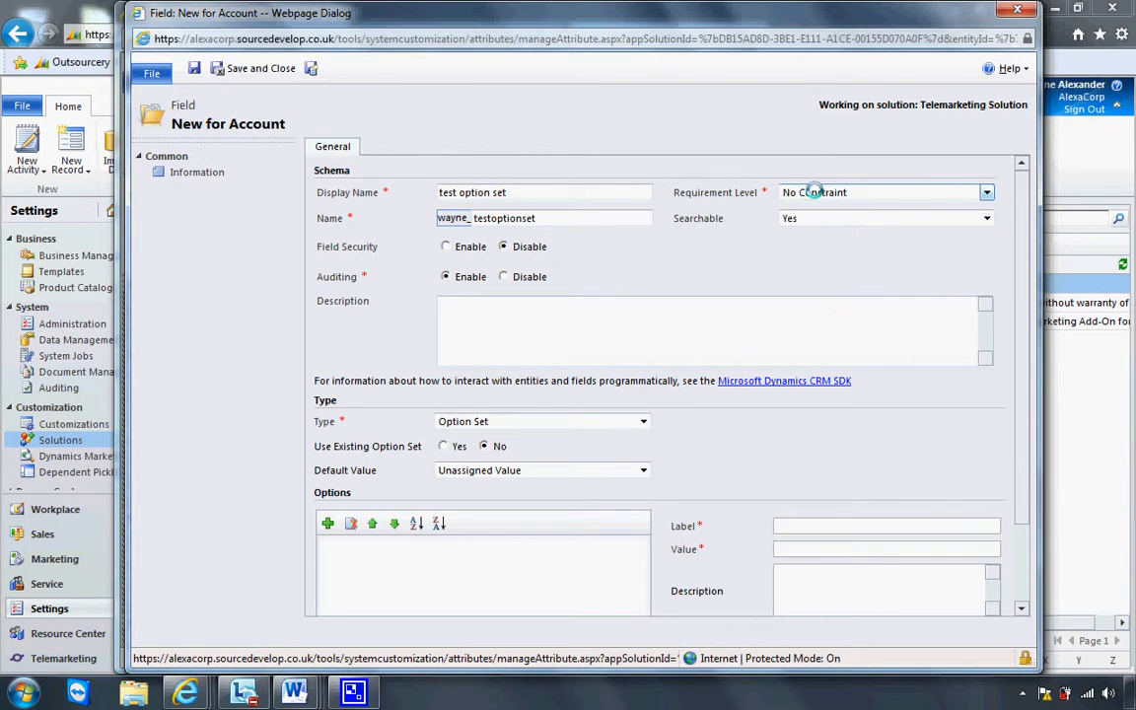
Step: Add the options "option a", "option b" and "option c" to the option set, then save the field and start another new one
scroll(551, 437, down, 1)
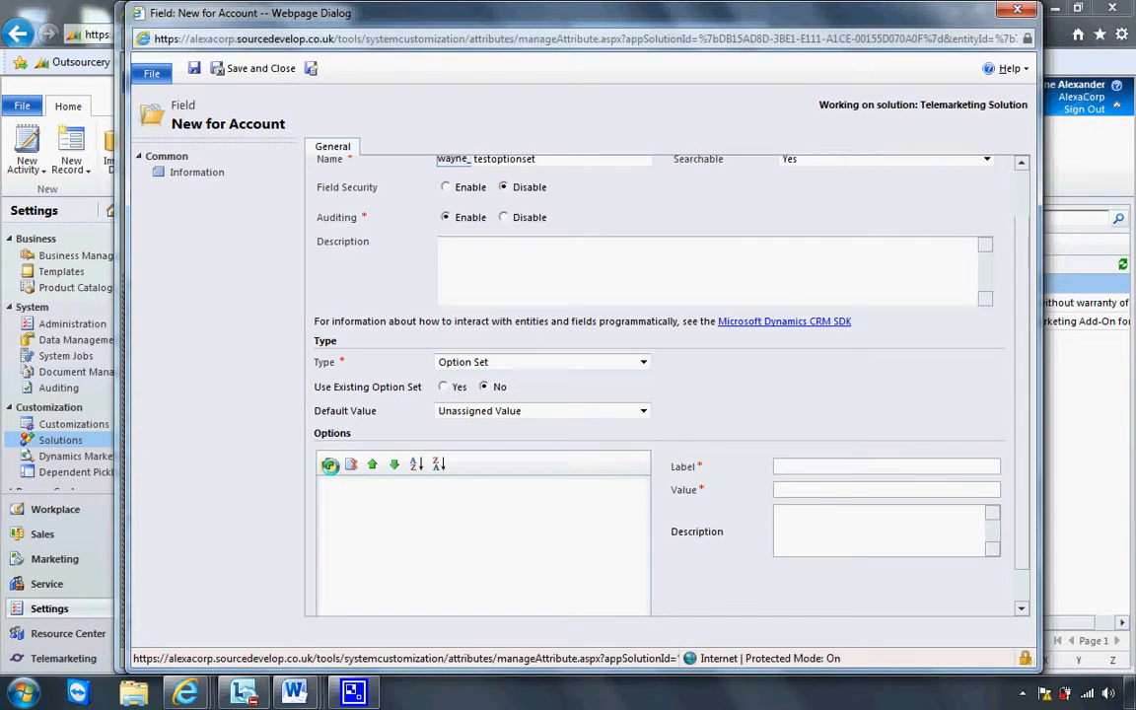
click(329, 464)
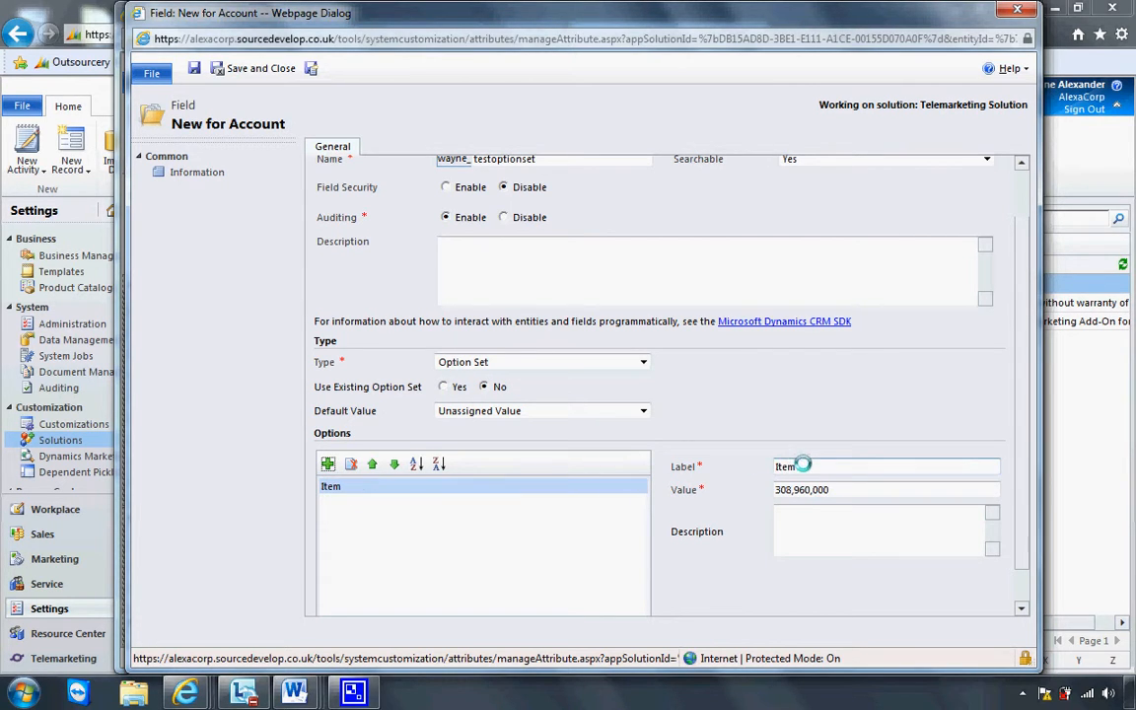
text(option a)
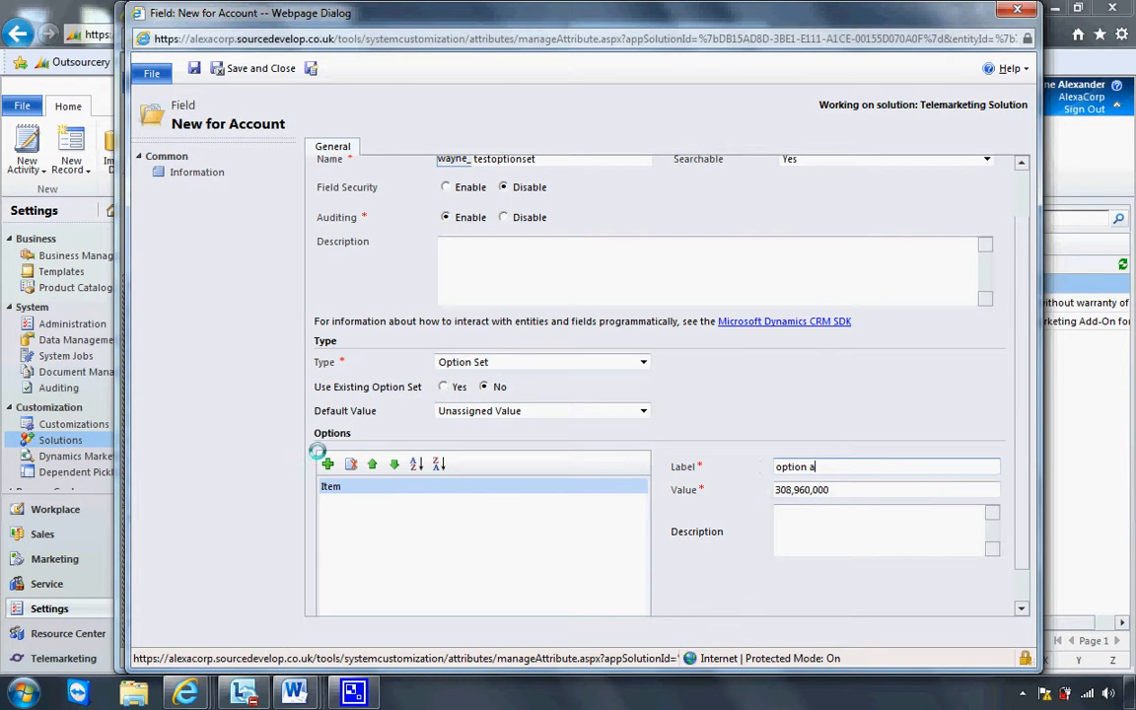
click(327, 464)
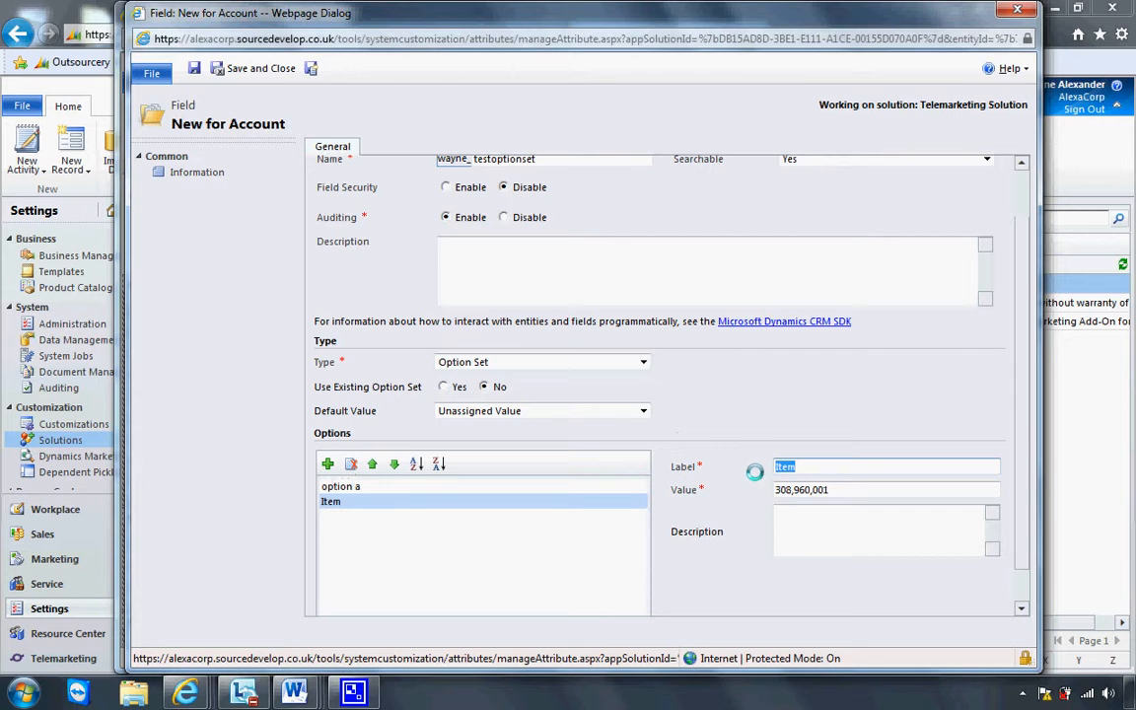
text(option b)
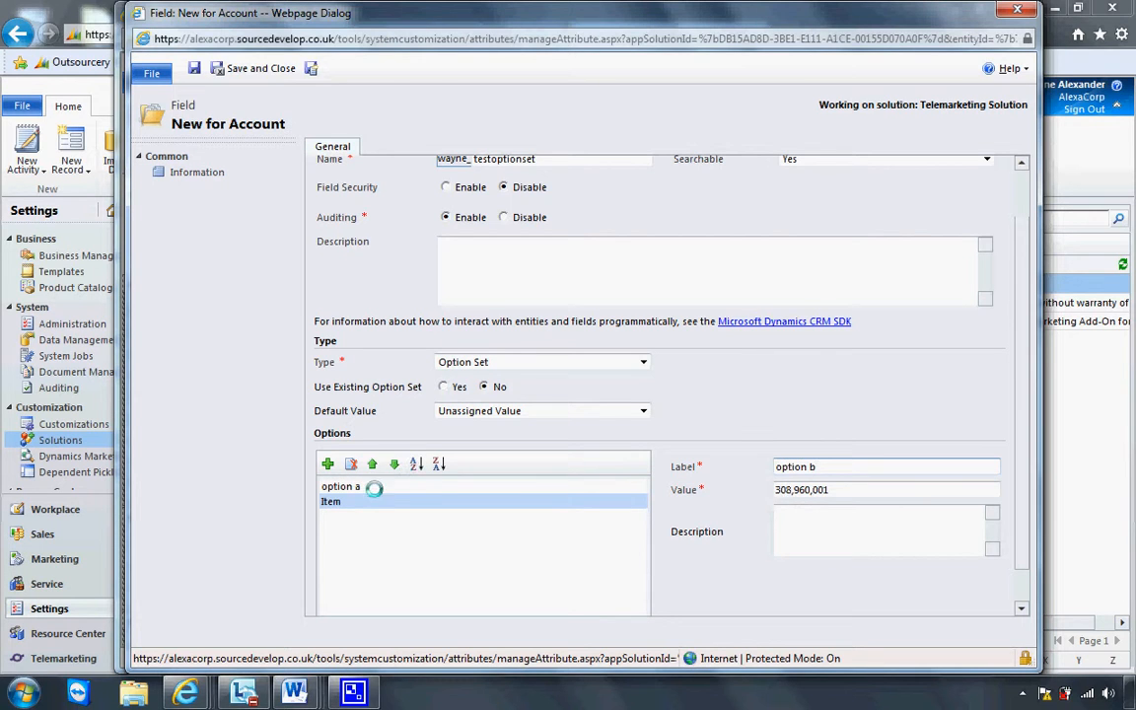
click(327, 464)
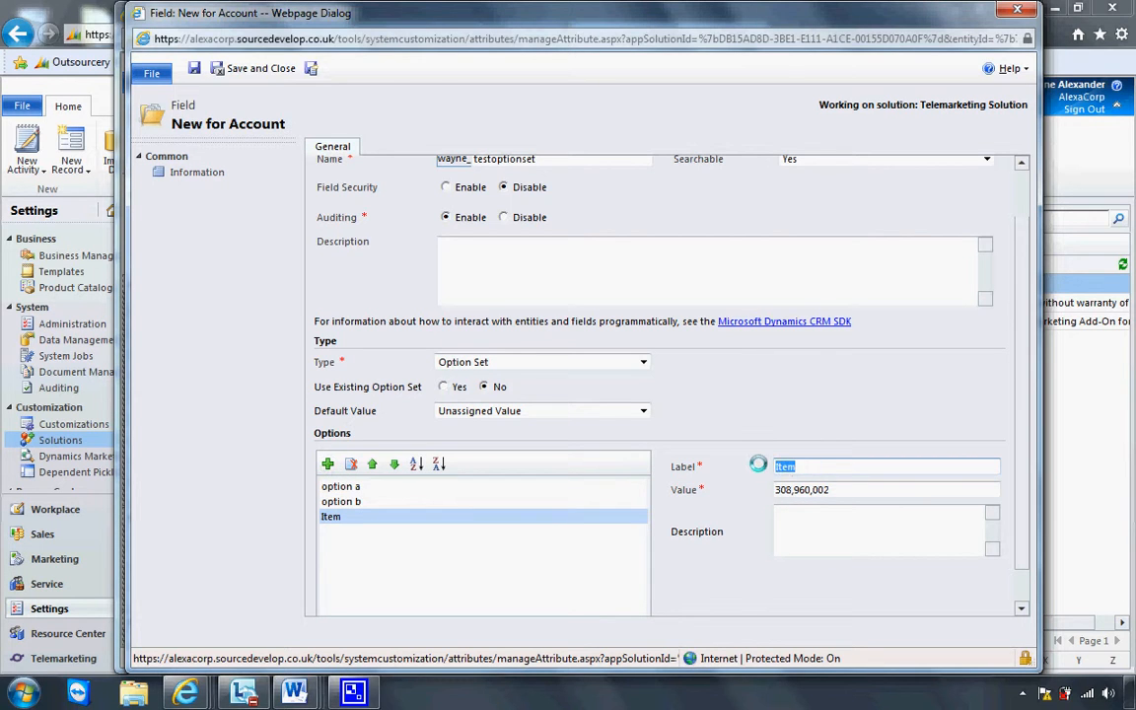
text(option c)
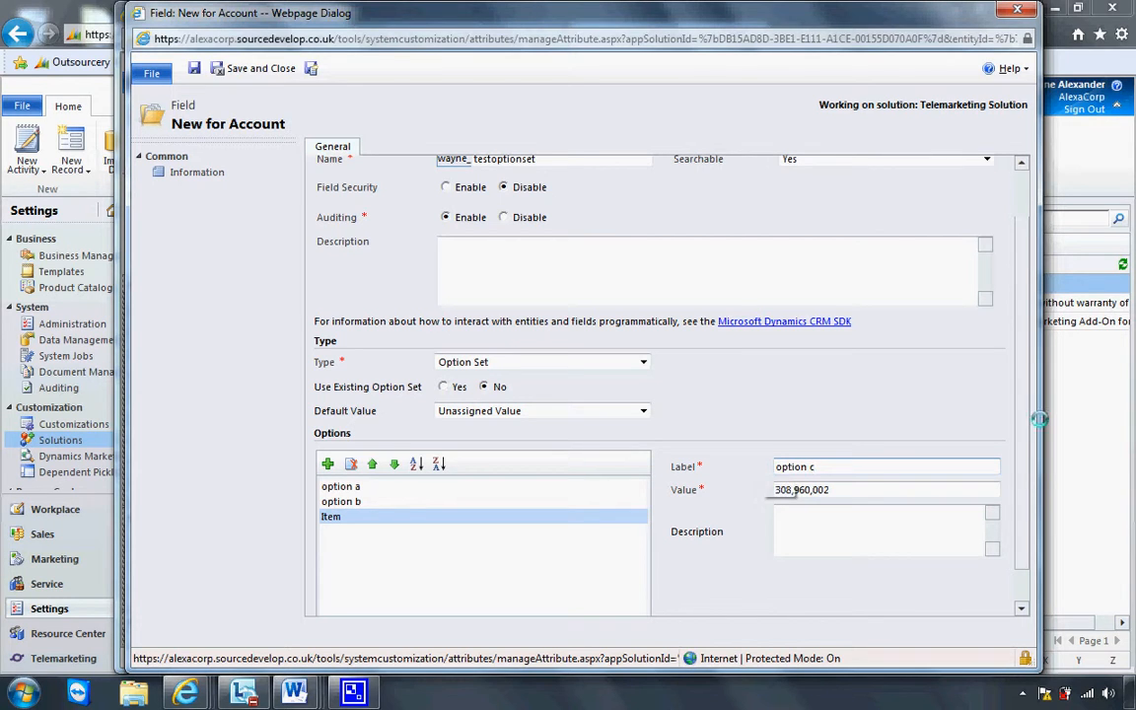
scroll(913, 385, up, 1)
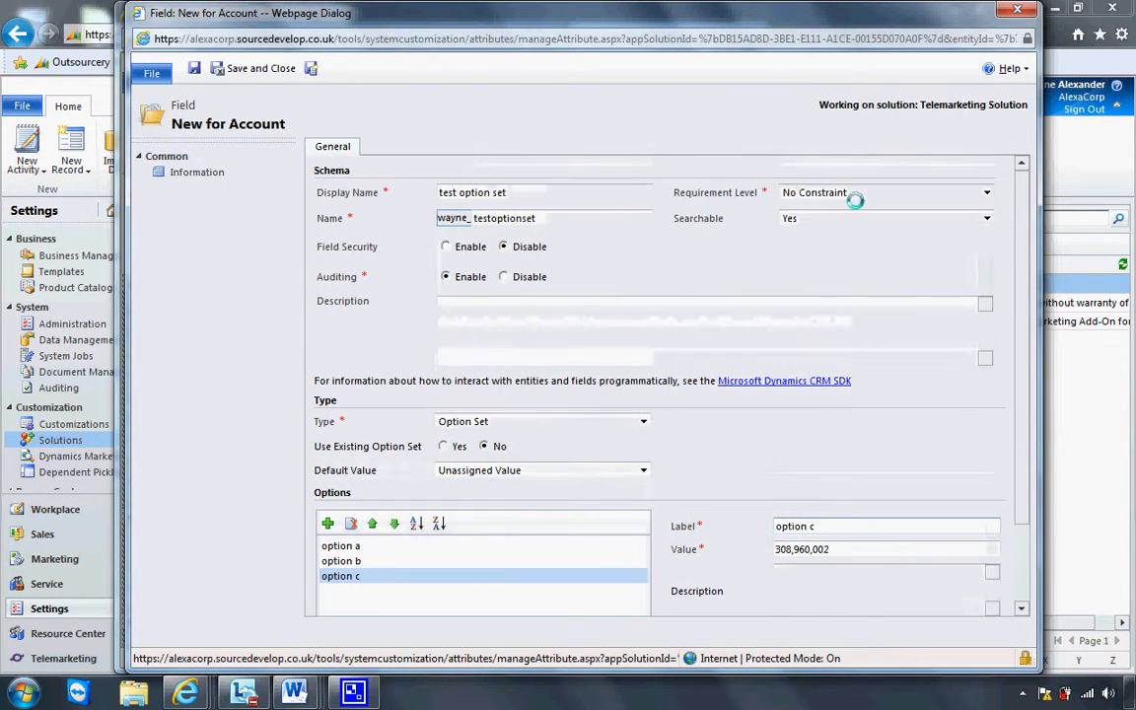
click(313, 70)
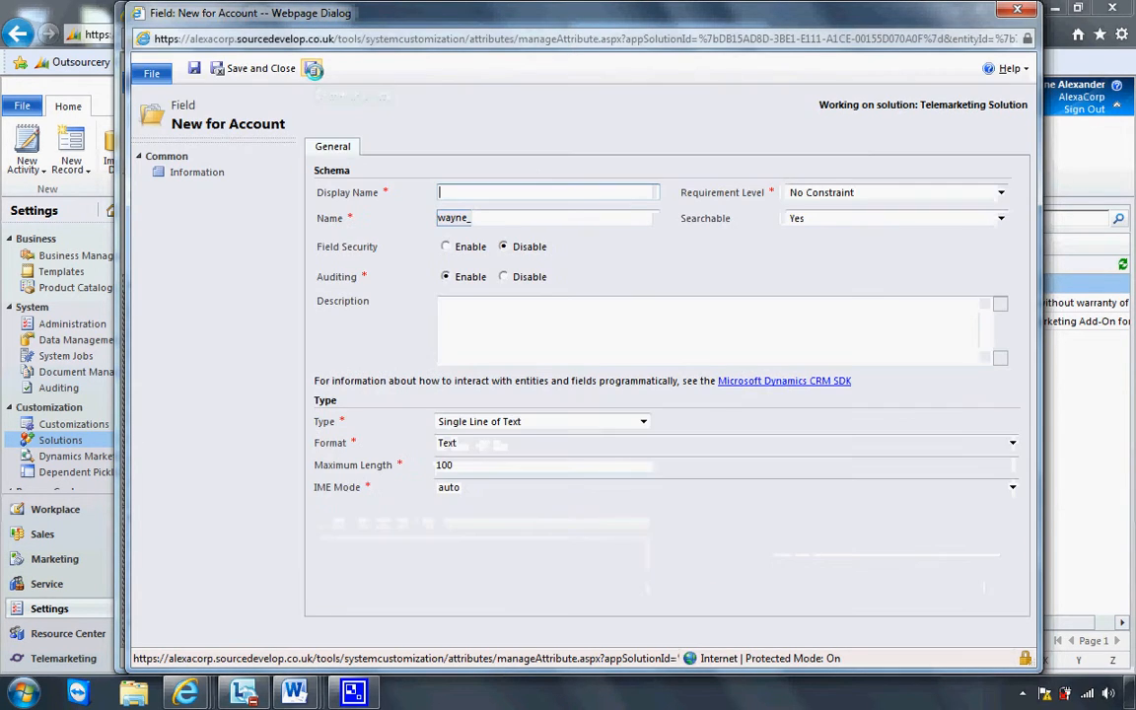
Step: Create a Two Options field named "test two options" with default value No, save it and start another new field
click(637, 421)
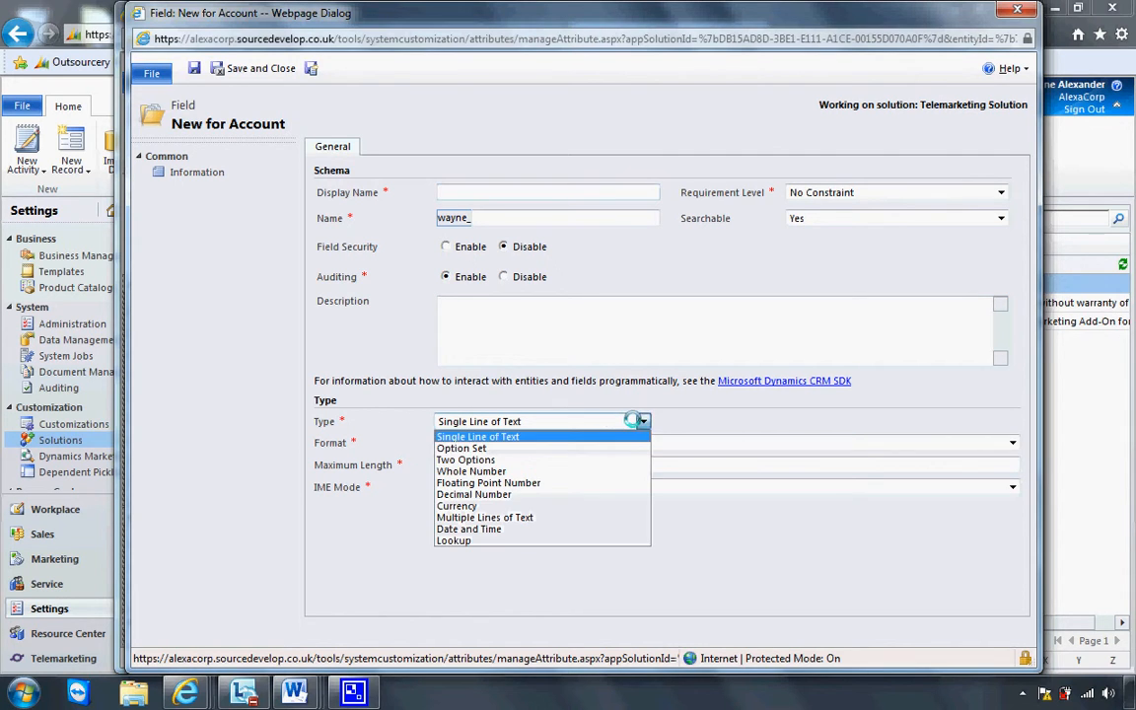
click(617, 461)
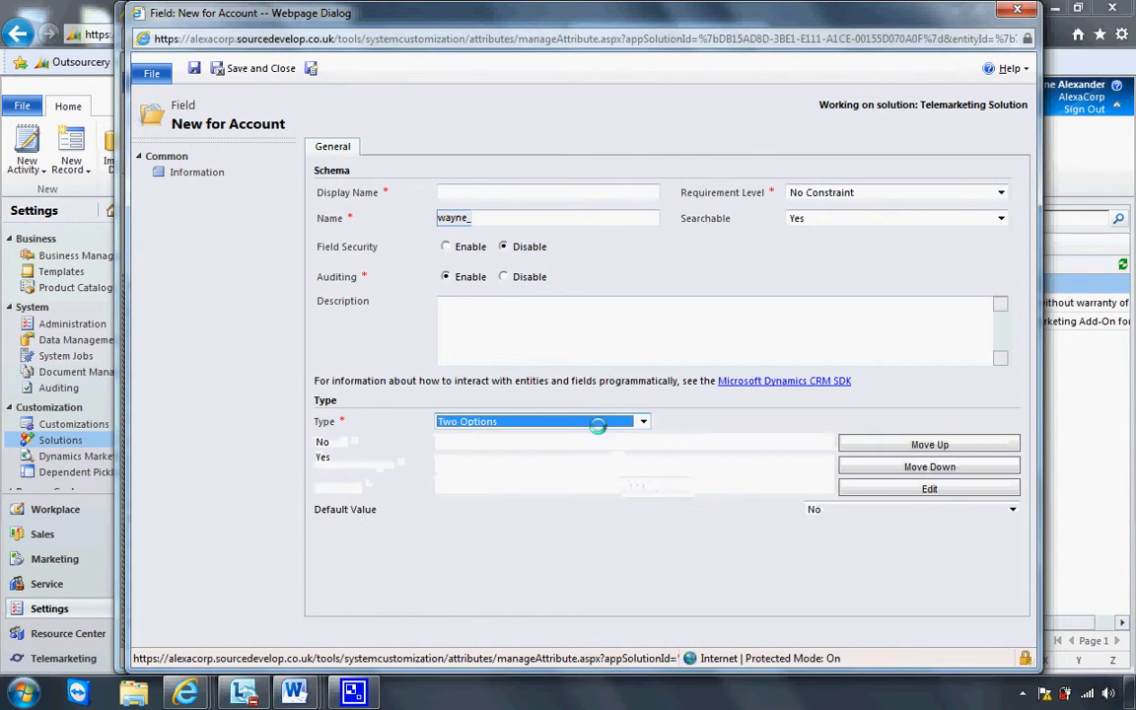
click(502, 193)
text(test )
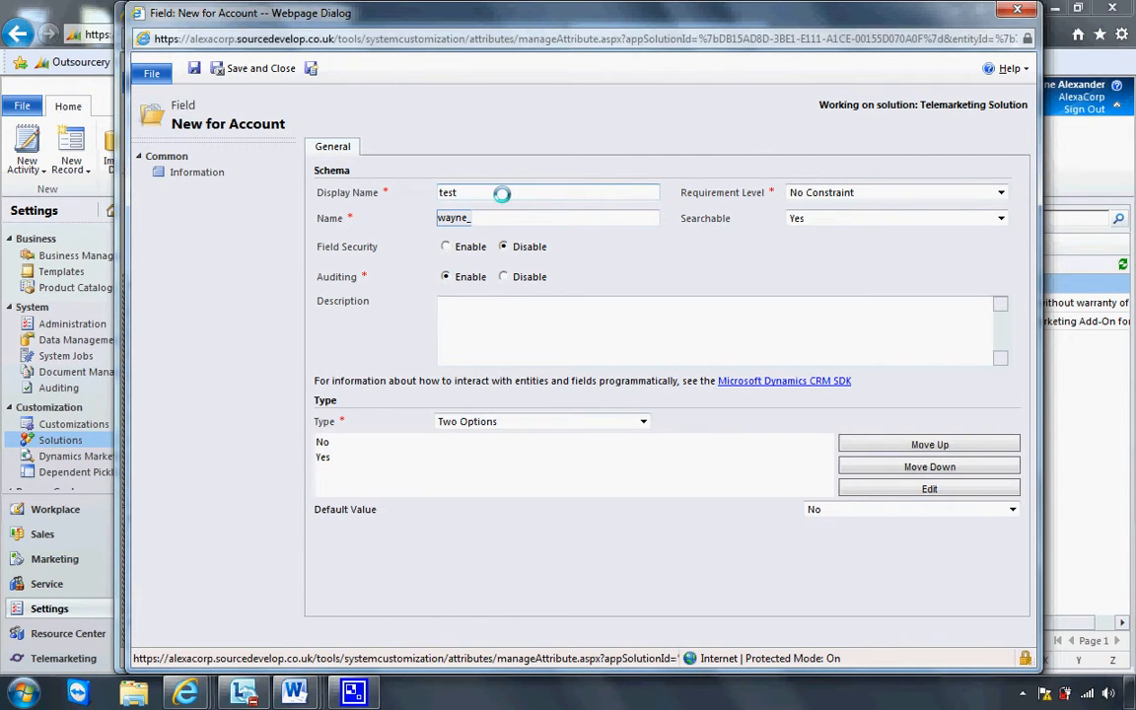
text(rad)
key(BackSpace)
key(BackSpace)
text(two options)
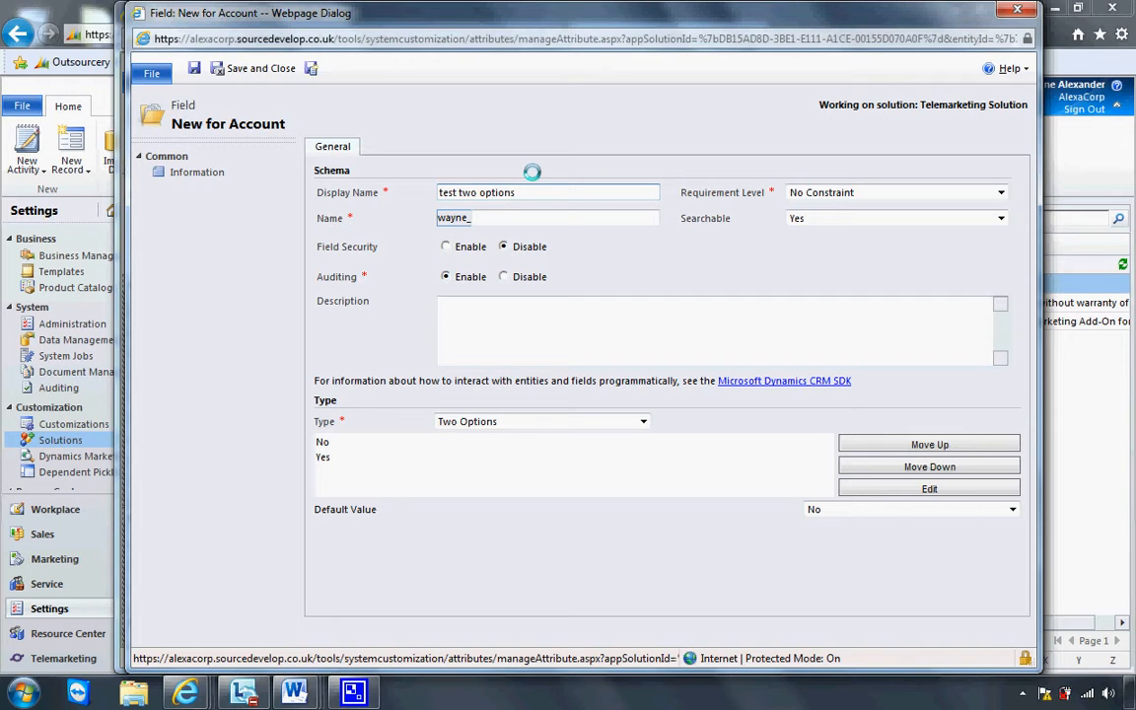
key(Tab)
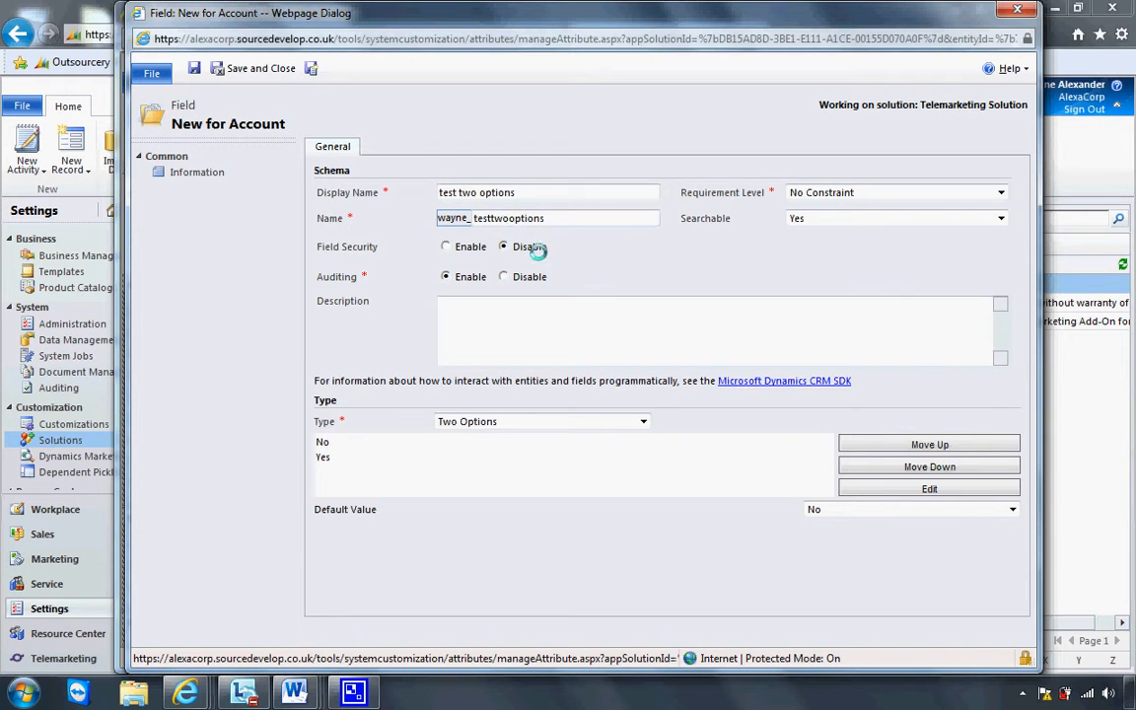
click(870, 510)
click(870, 510)
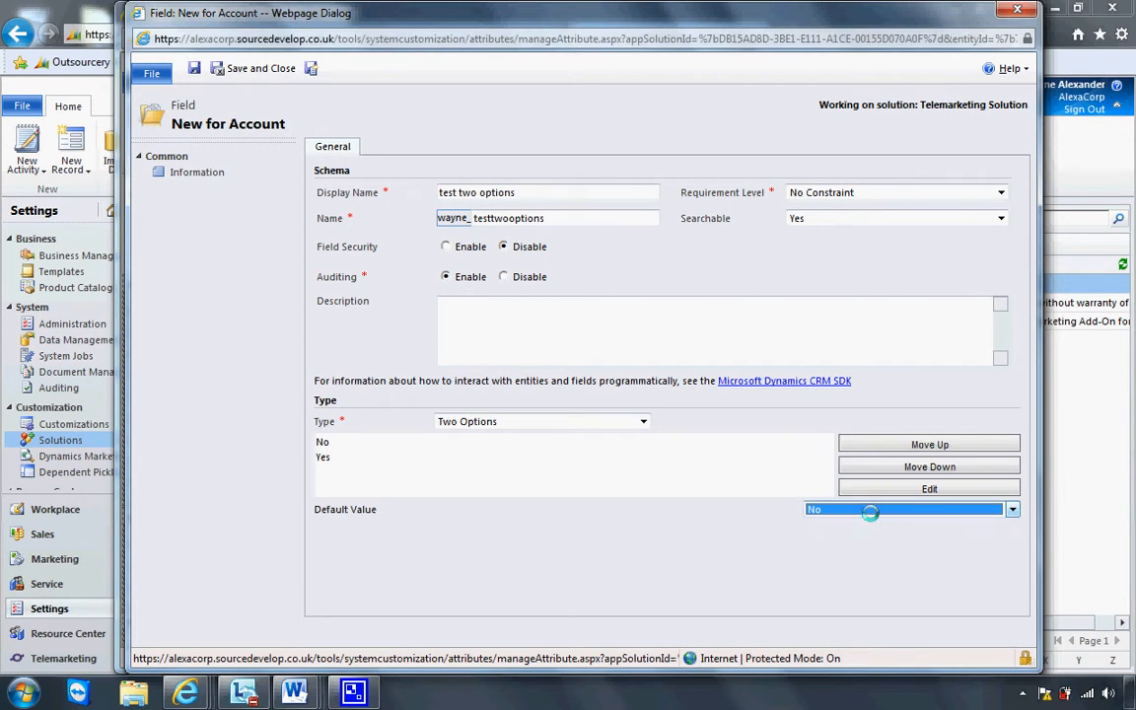
click(313, 67)
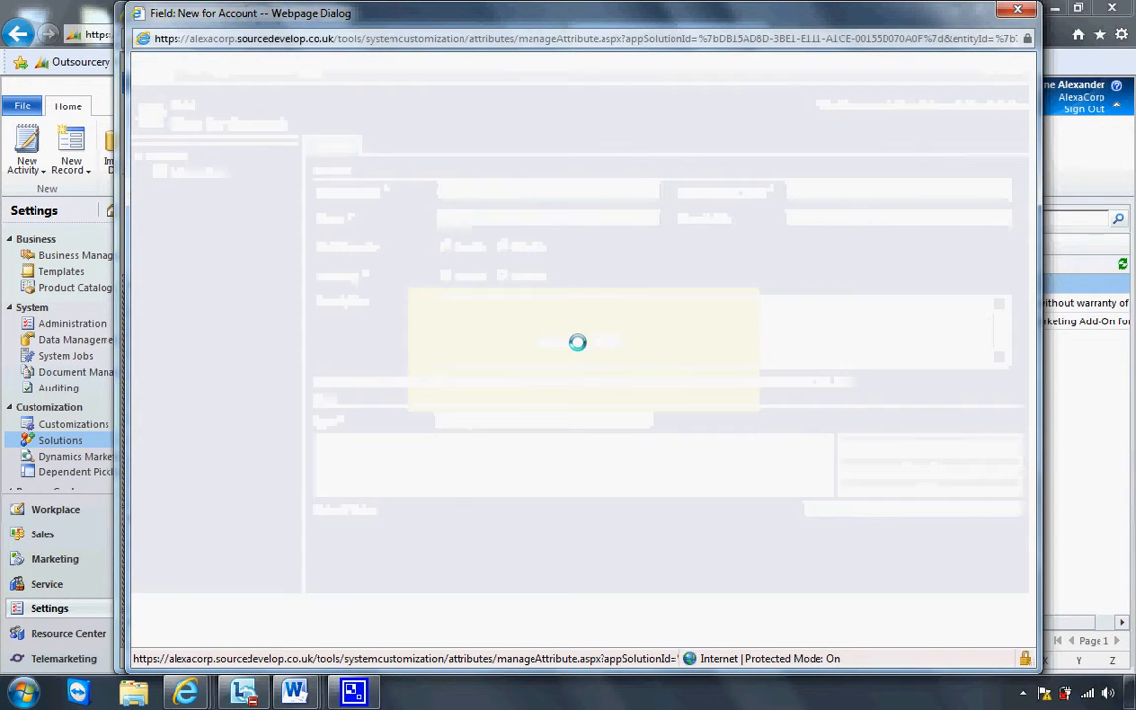
Step: Switch the new field's type through Whole Number, Floating Point Number and Decimal Number to compare their settings
click(639, 423)
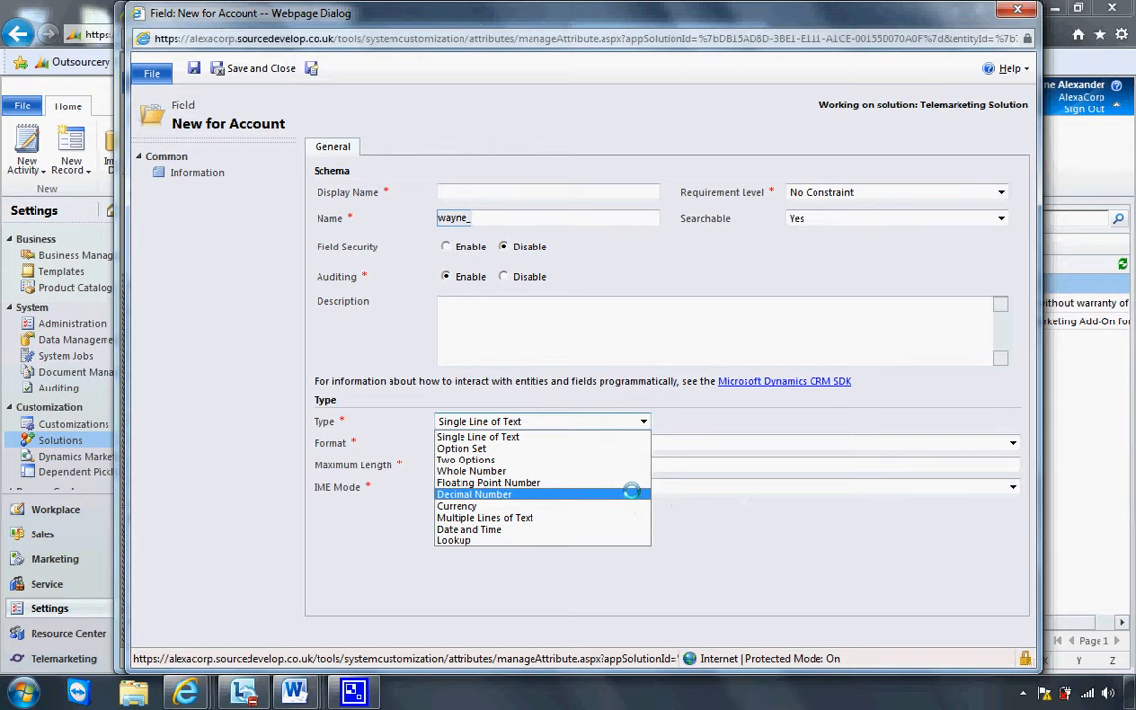
click(632, 473)
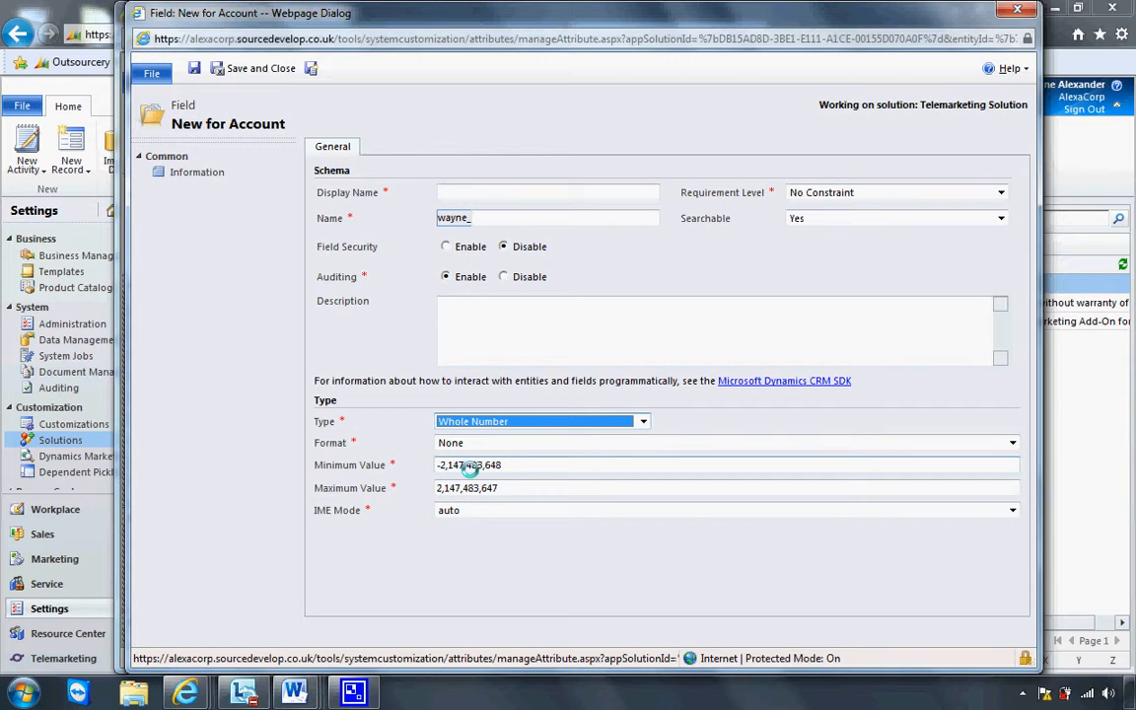
click(575, 422)
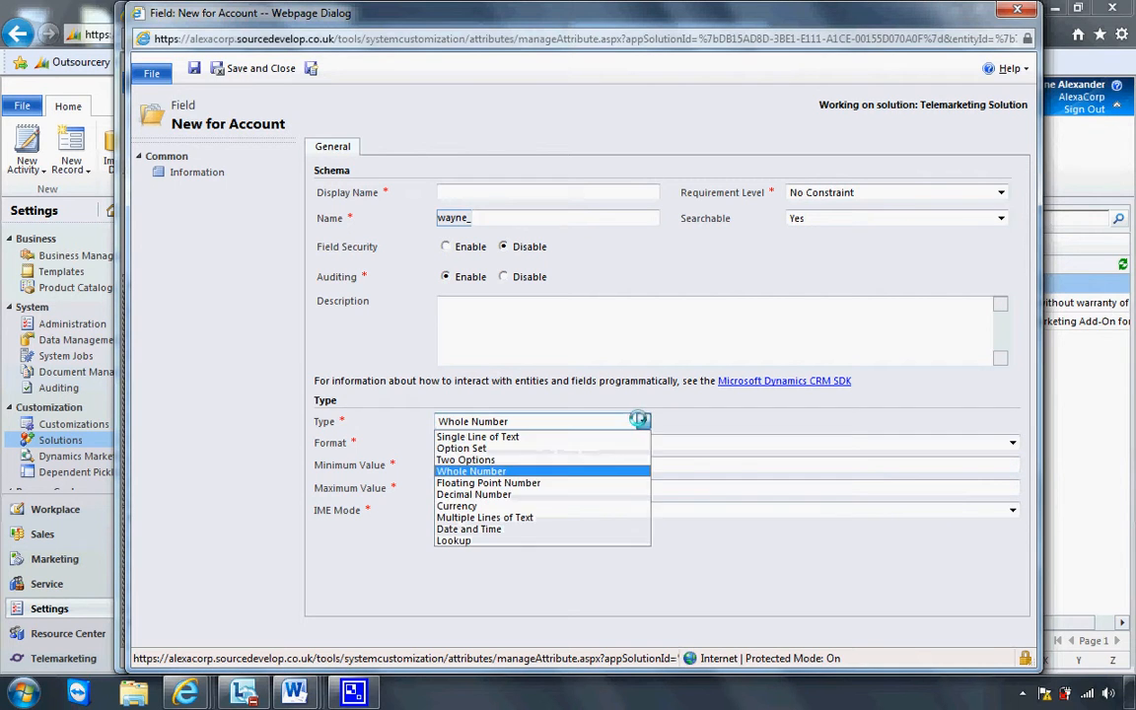
click(609, 482)
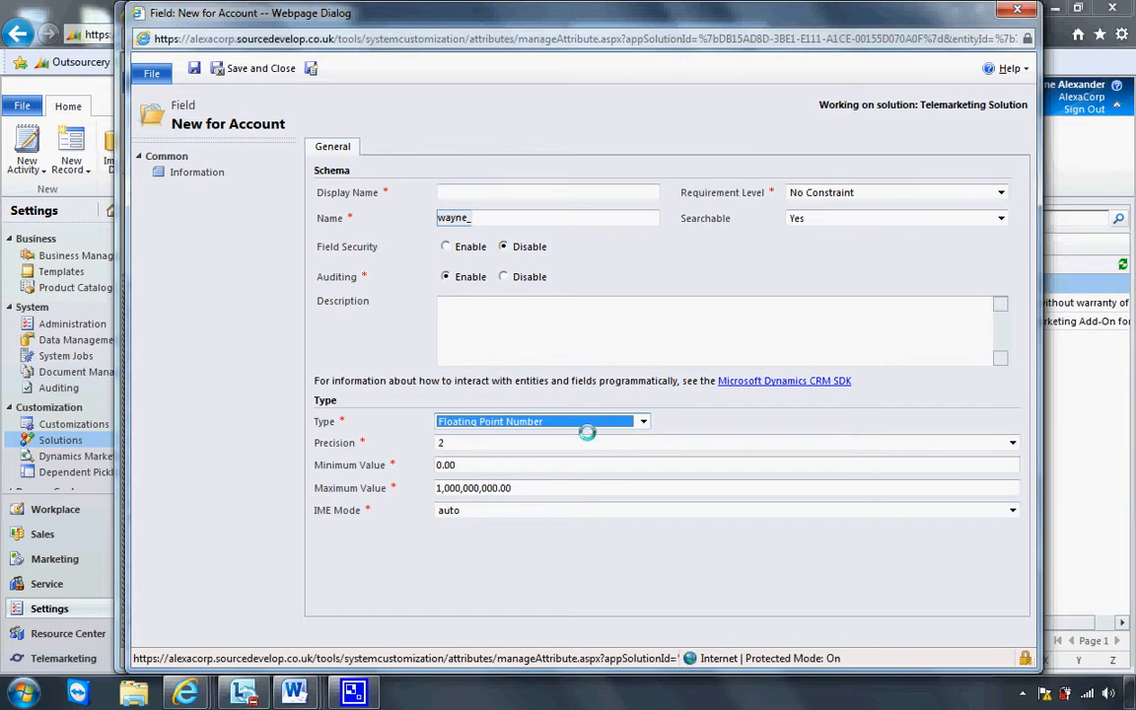
click(636, 420)
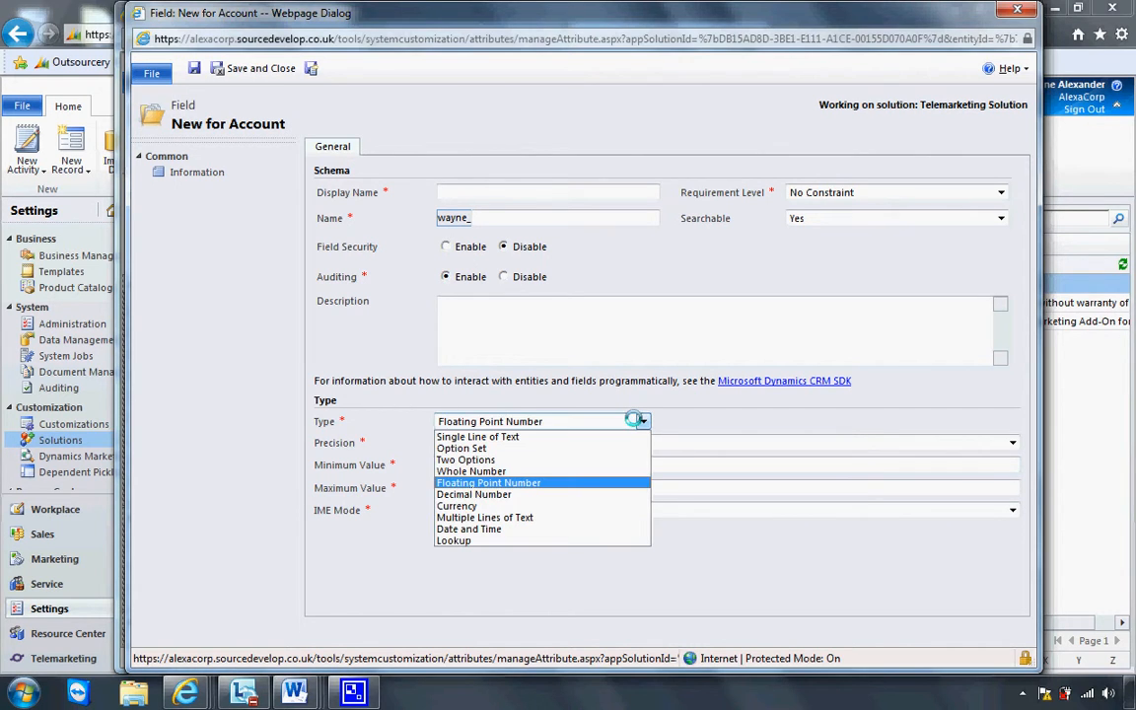
click(569, 493)
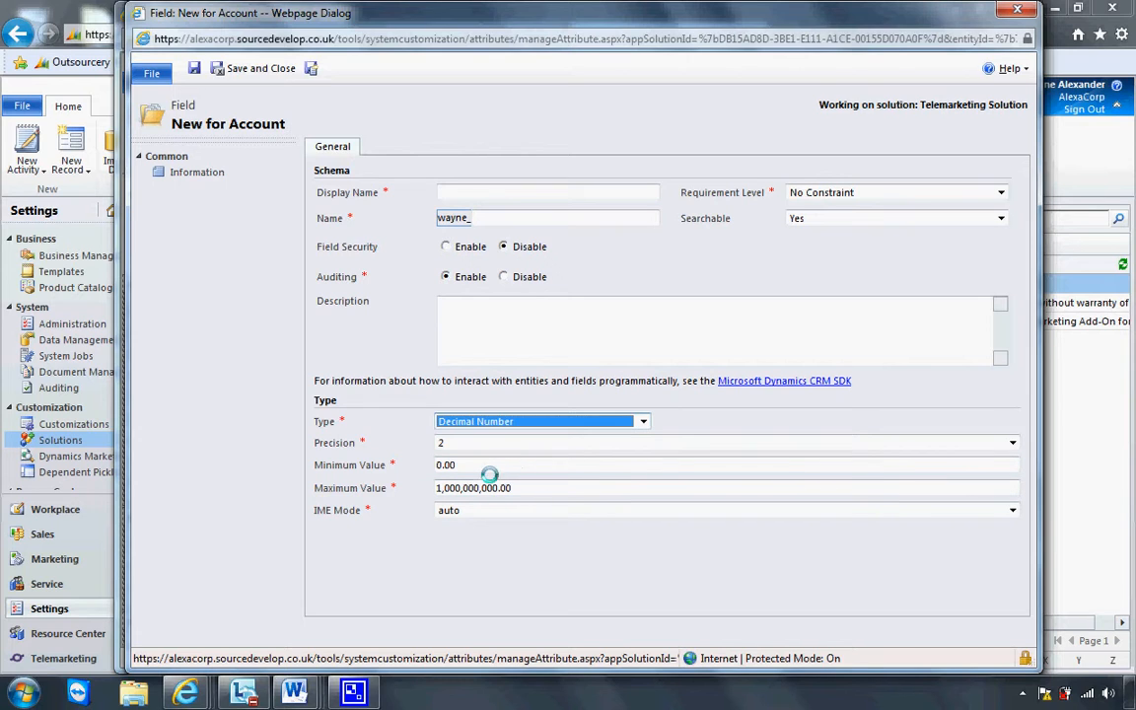
Step: Create a Whole Number field named "test whole number", save it and start another new field
click(563, 421)
click(580, 472)
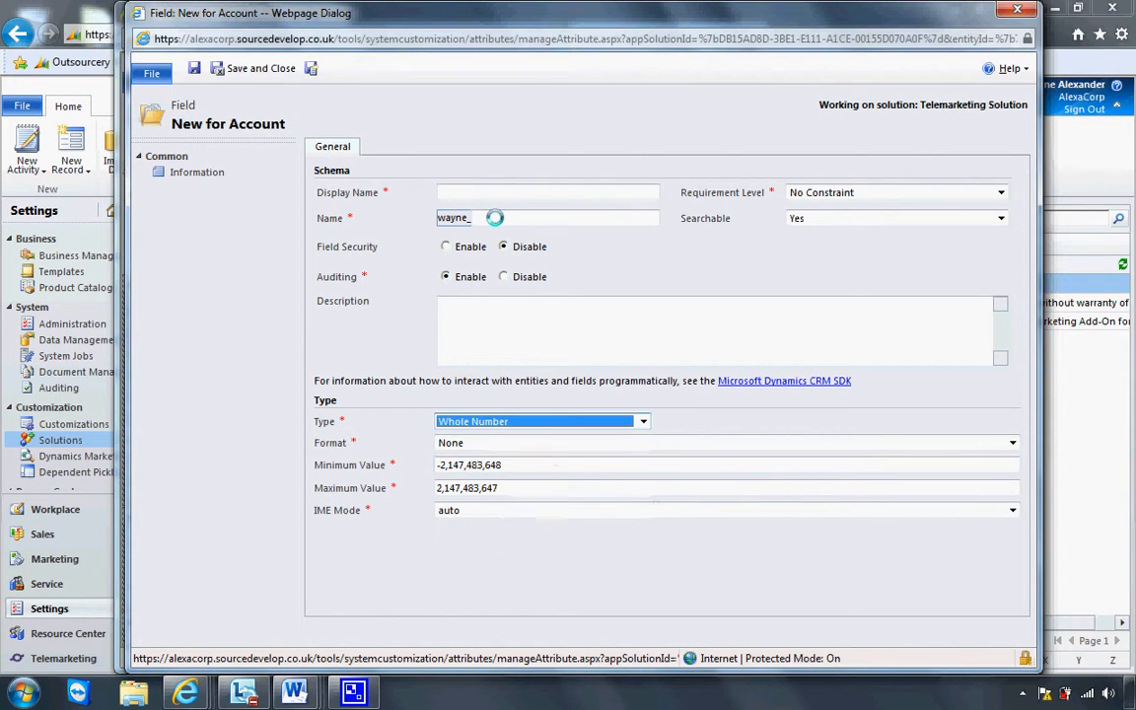
click(485, 194)
text(test wh)
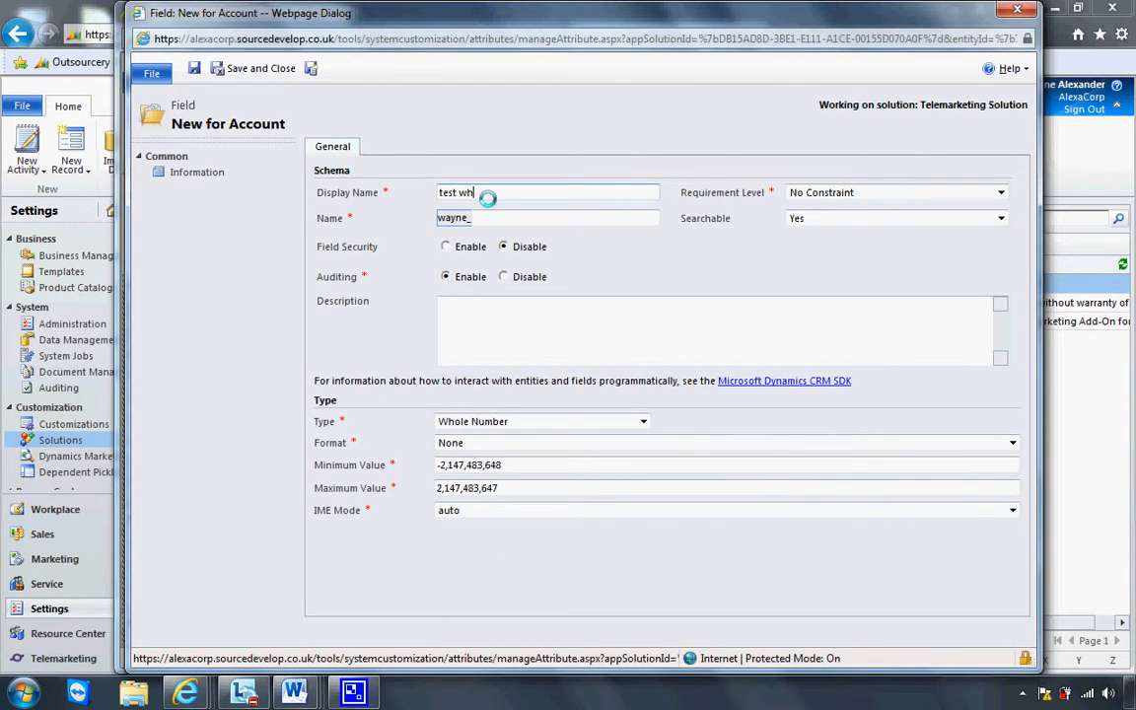
text(ole number)
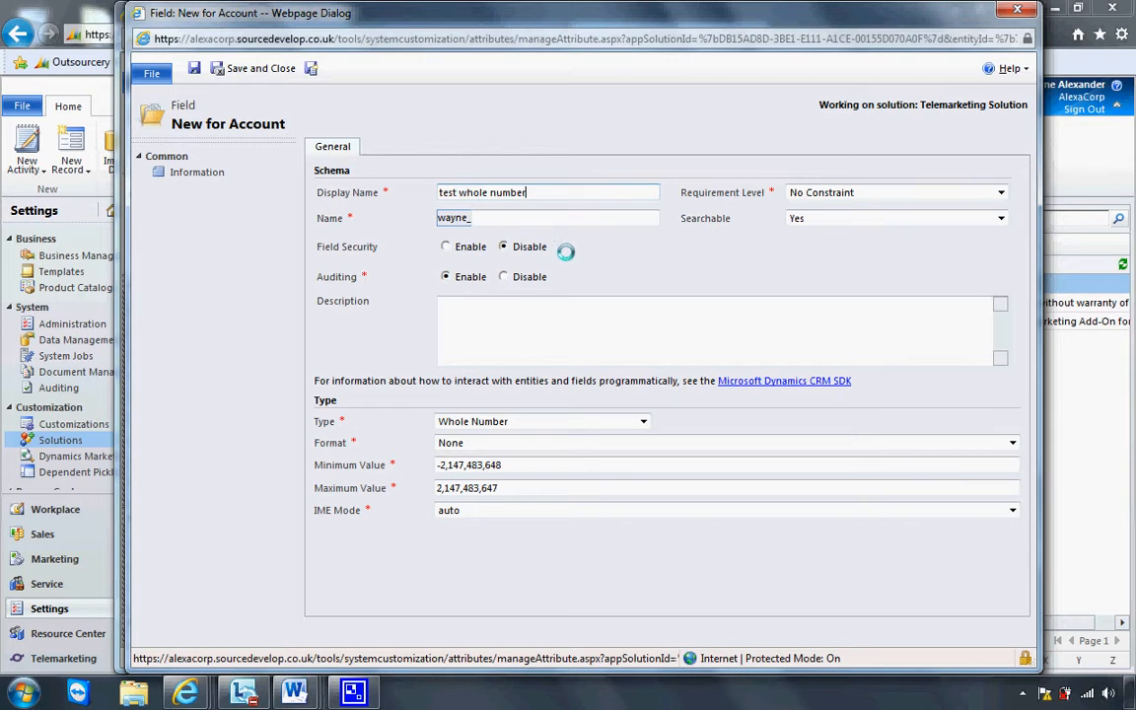
key(Tab)
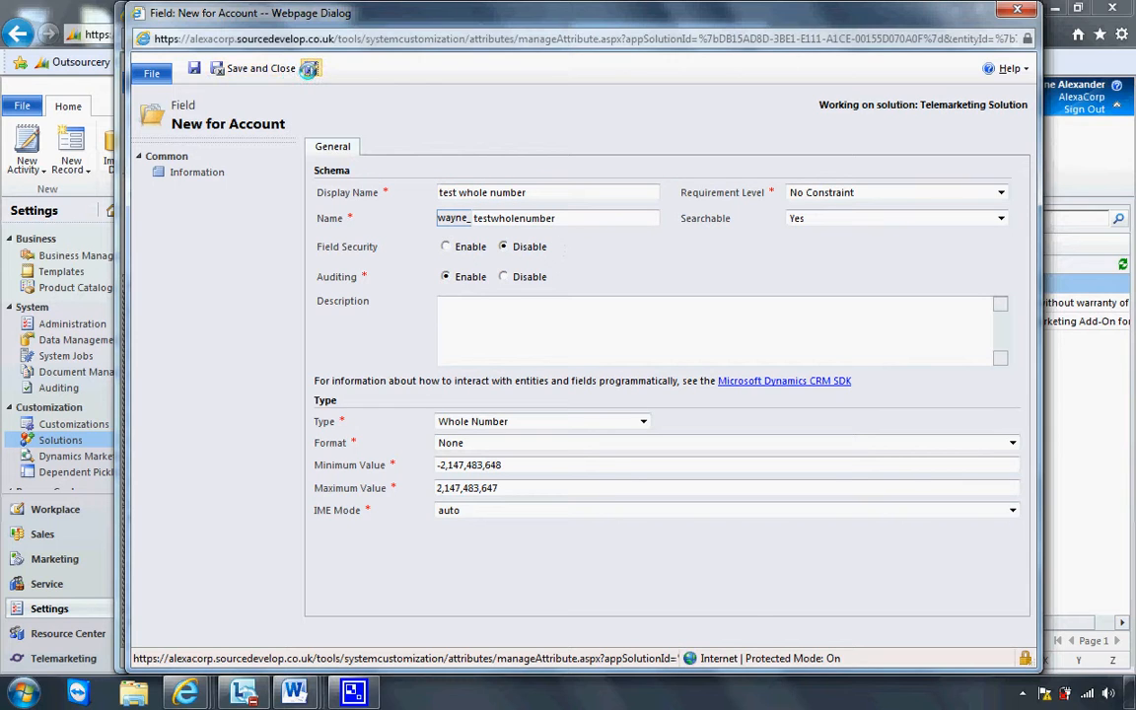
click(309, 68)
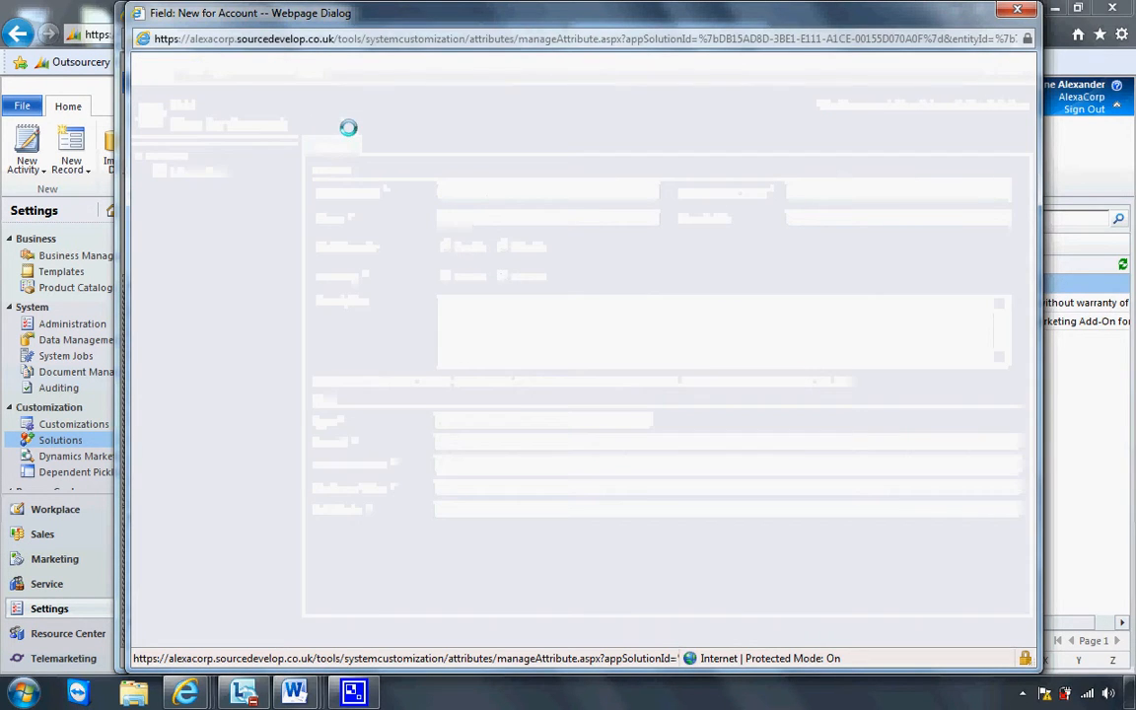
Step: Create a Currency field named "test currency", save it and start another new field
click(642, 421)
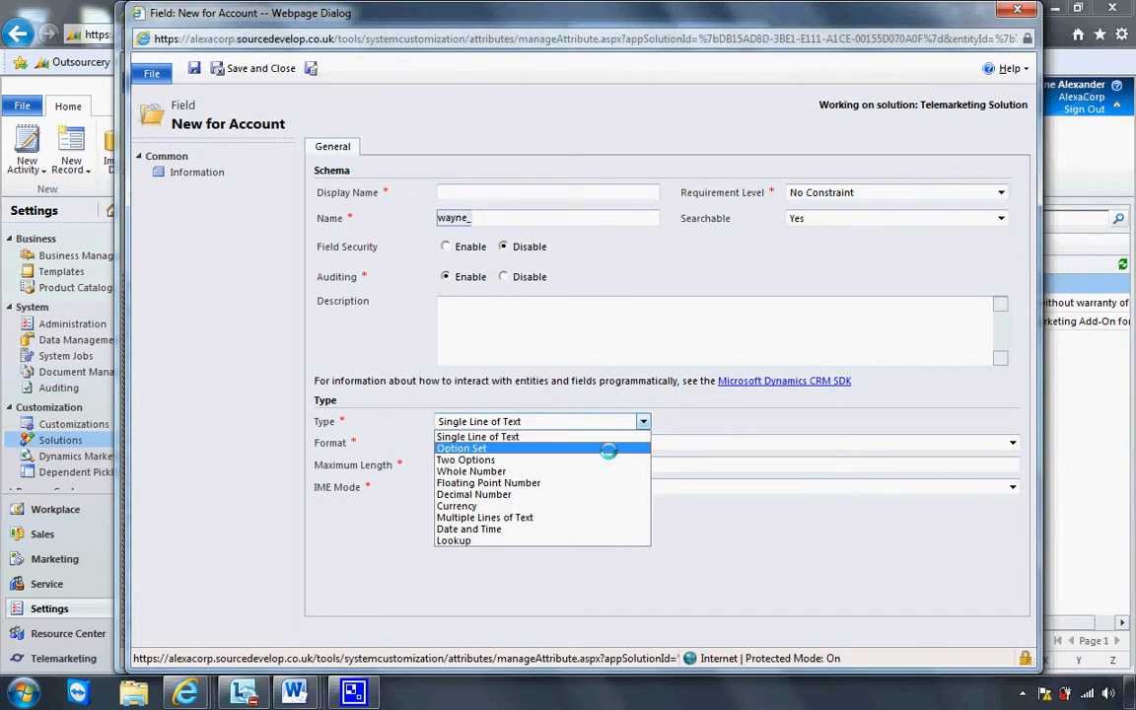
click(609, 507)
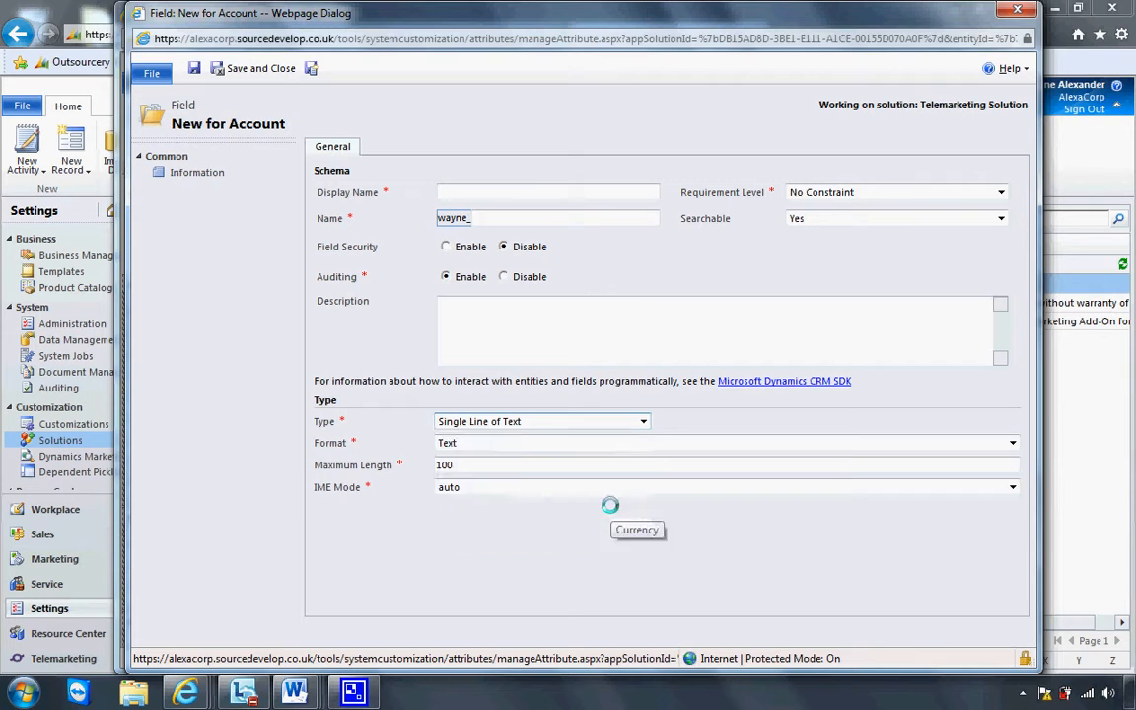
click(528, 191)
text(test cur)
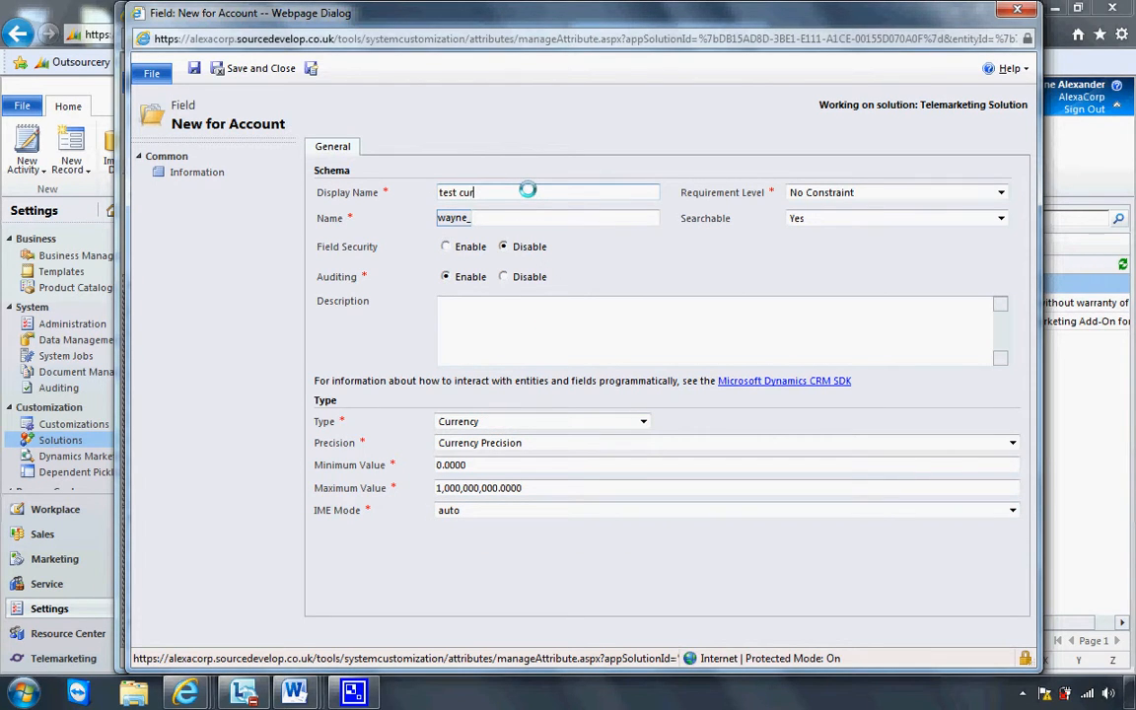
text(rency)
click(593, 261)
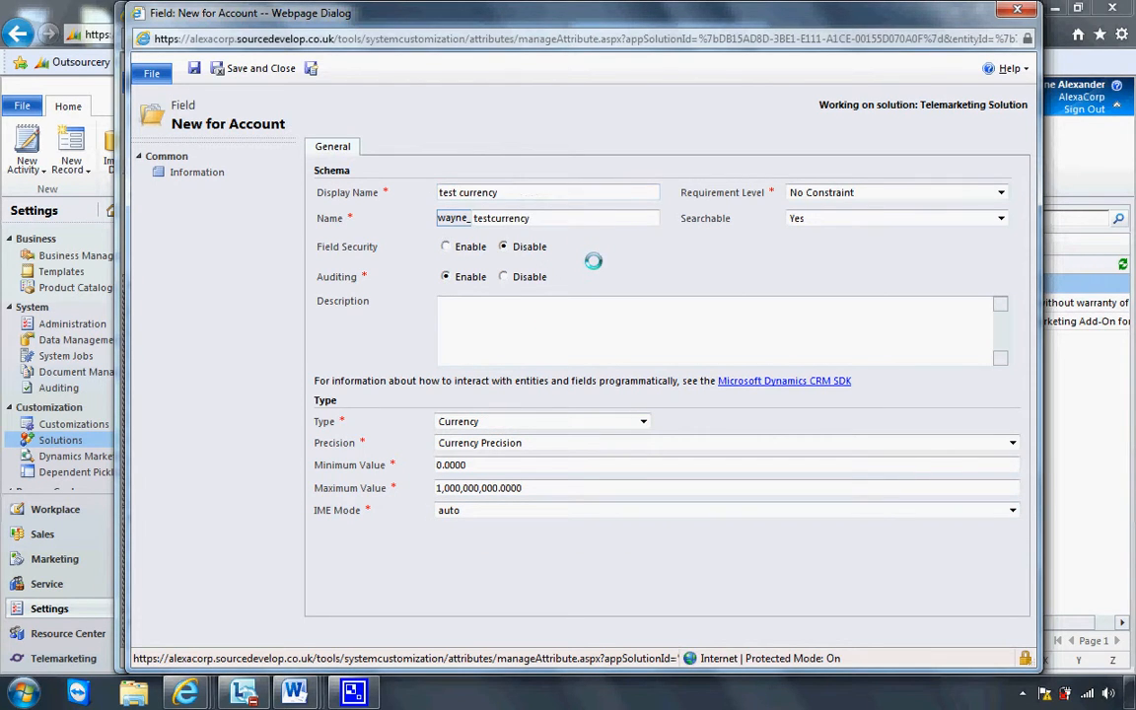
click(311, 69)
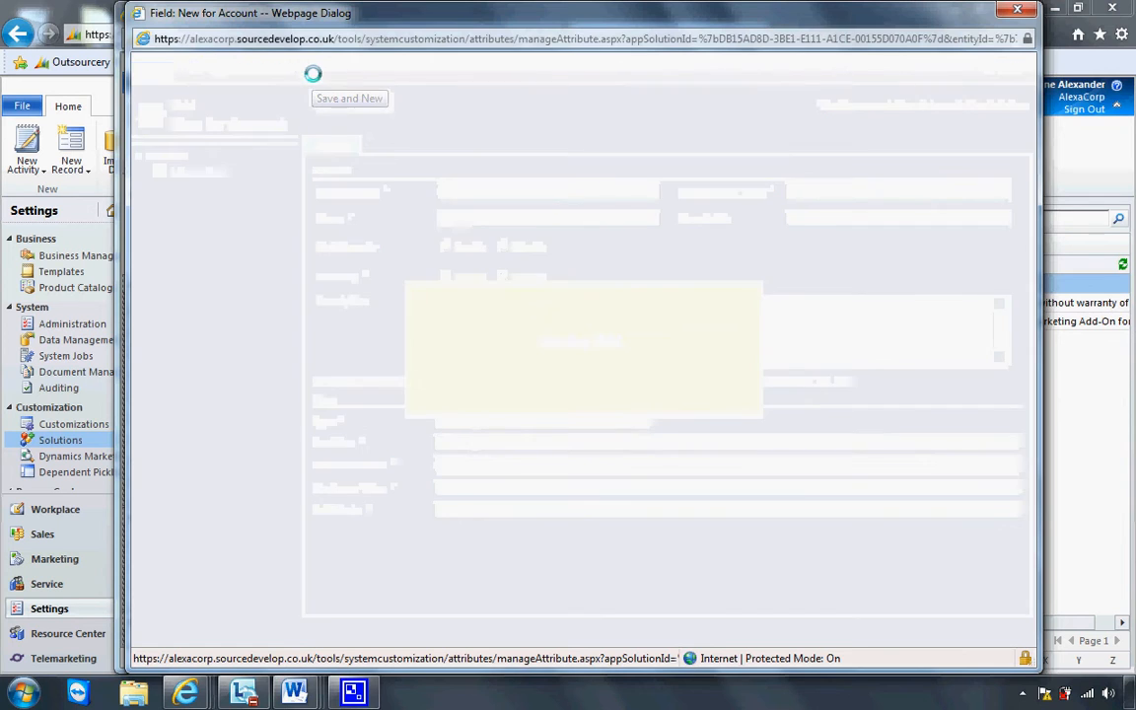
Step: Create a Multiple Lines of Text field named "test multiple lines of text", save it and start another new field
click(624, 422)
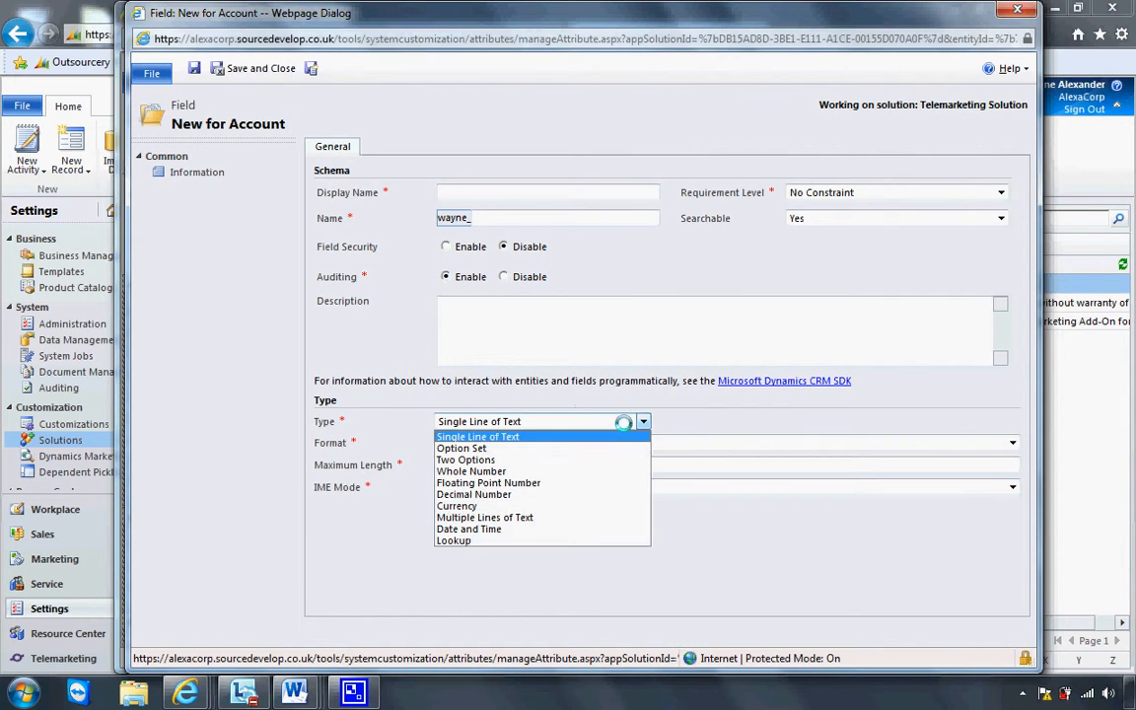
click(621, 517)
click(507, 192)
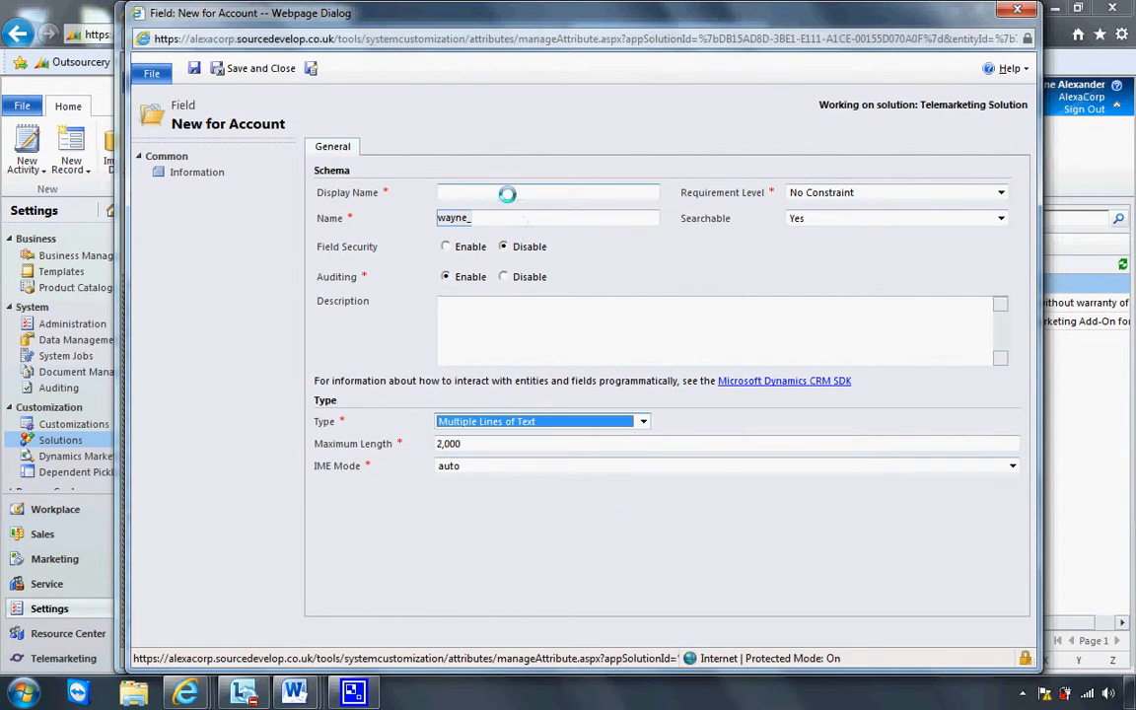
text(test m)
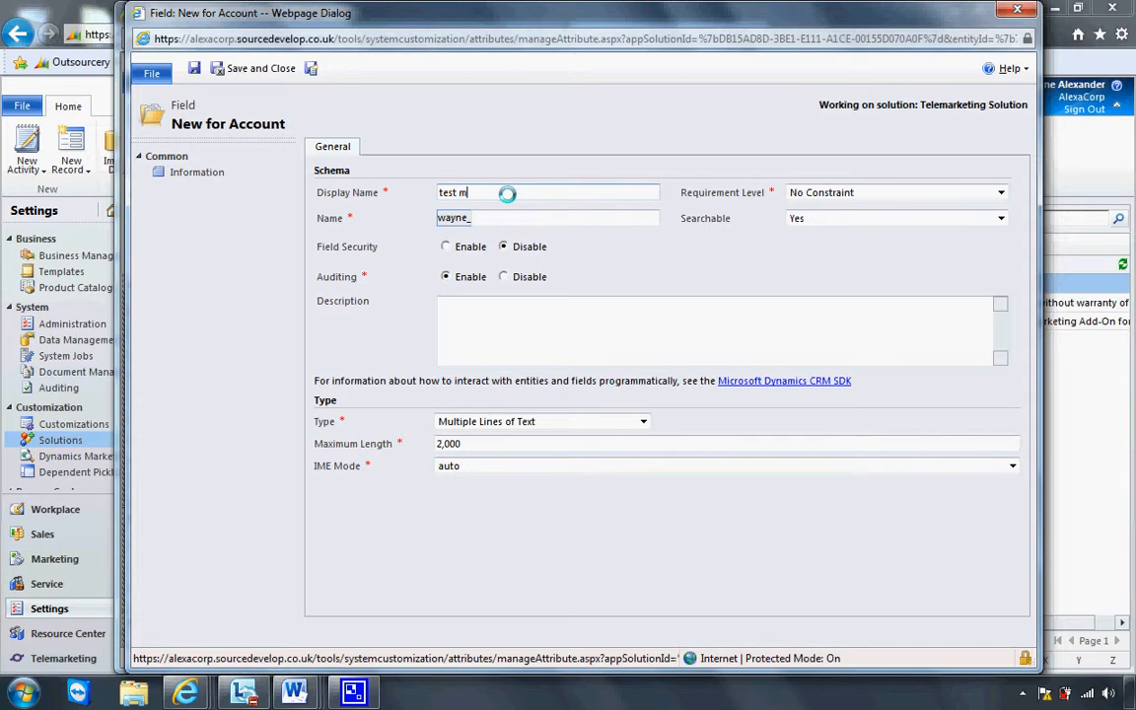
text(ultiple lines of text)
click(516, 174)
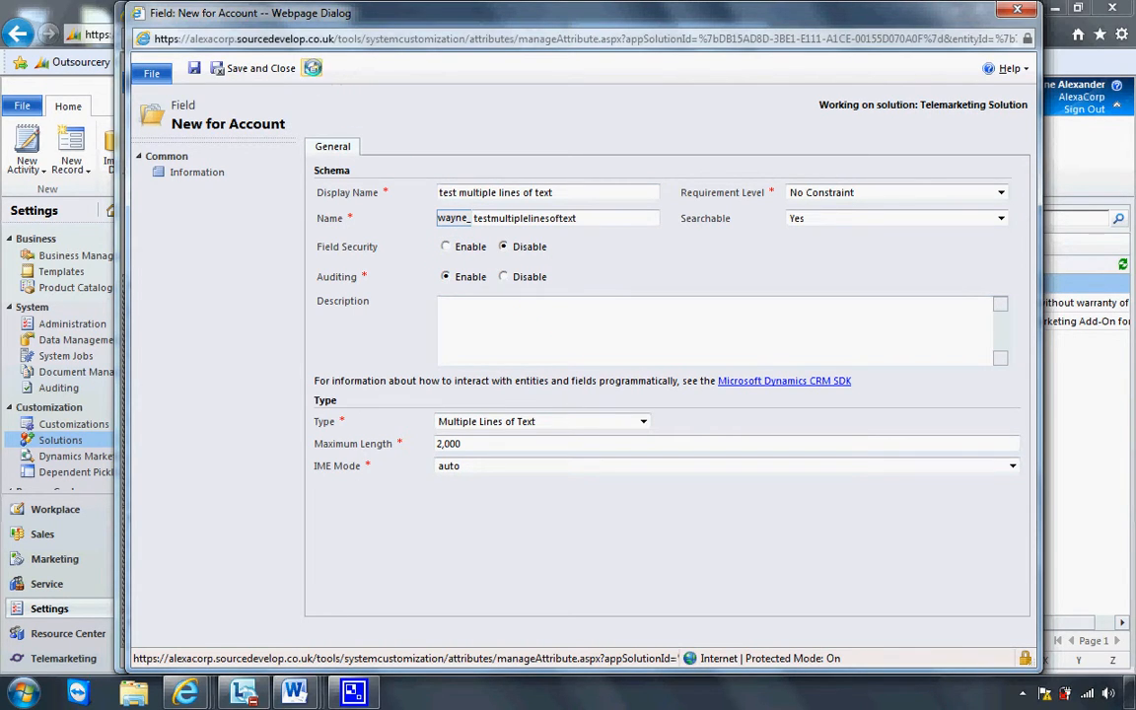
click(312, 68)
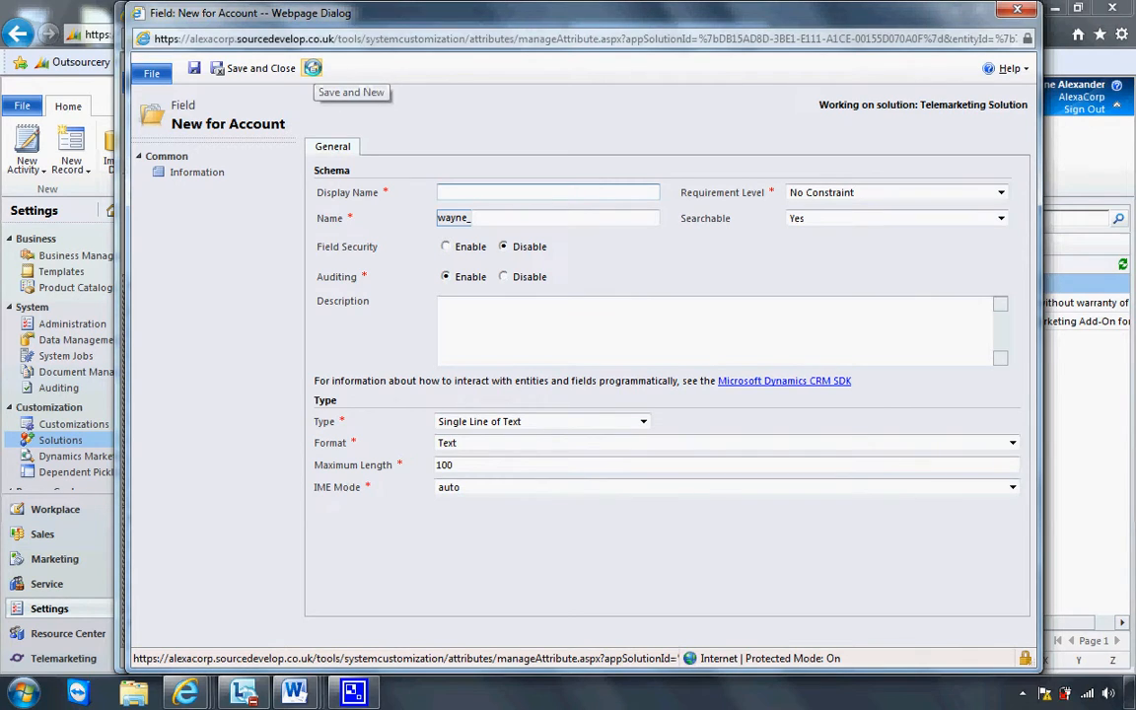
Step: Create a Date and Time field named "test date and time", save it and start another new field
click(613, 422)
click(600, 529)
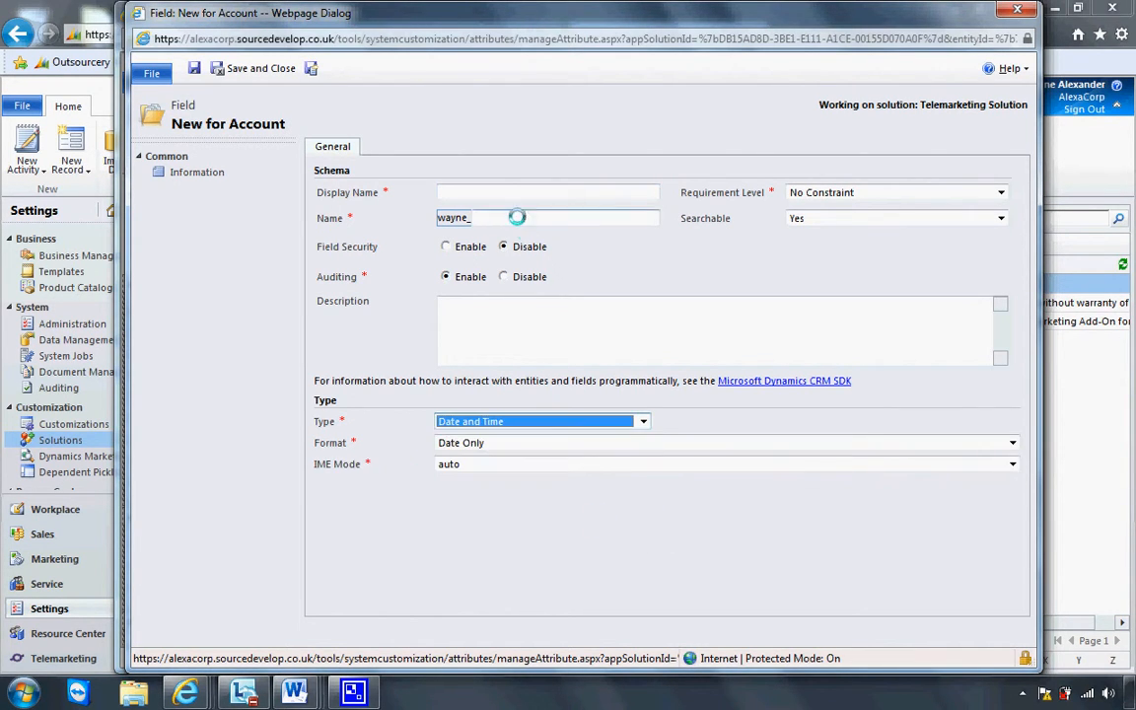
click(502, 193)
text(test date and)
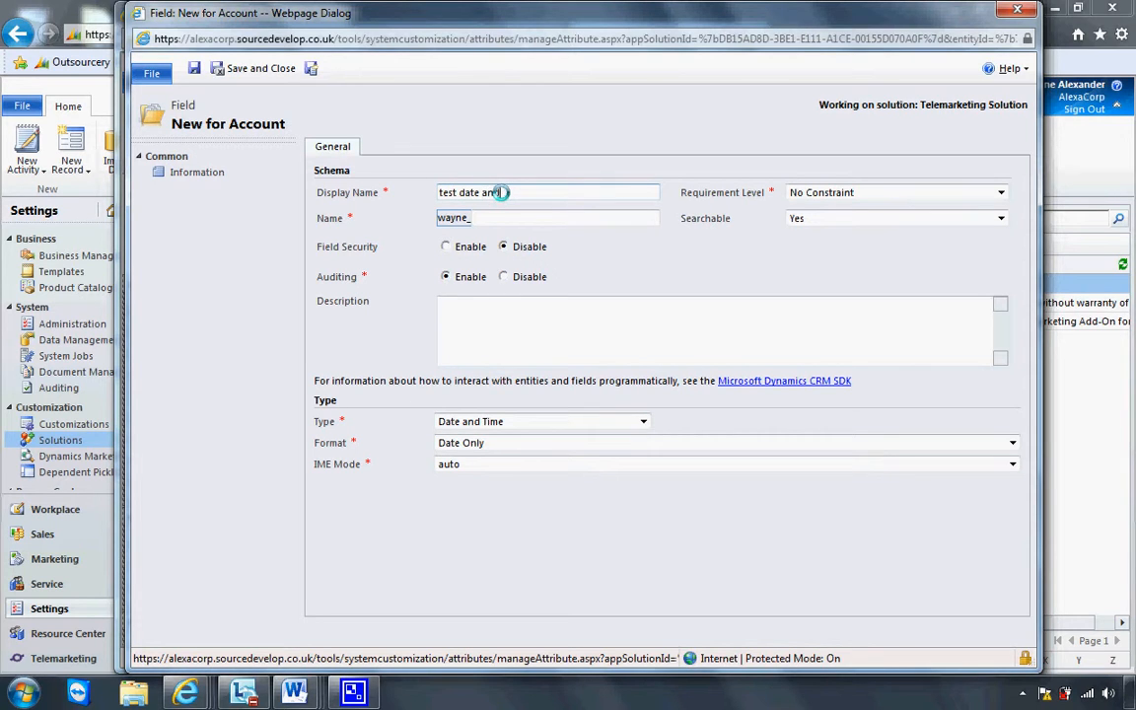
text( time)
key(Tab)
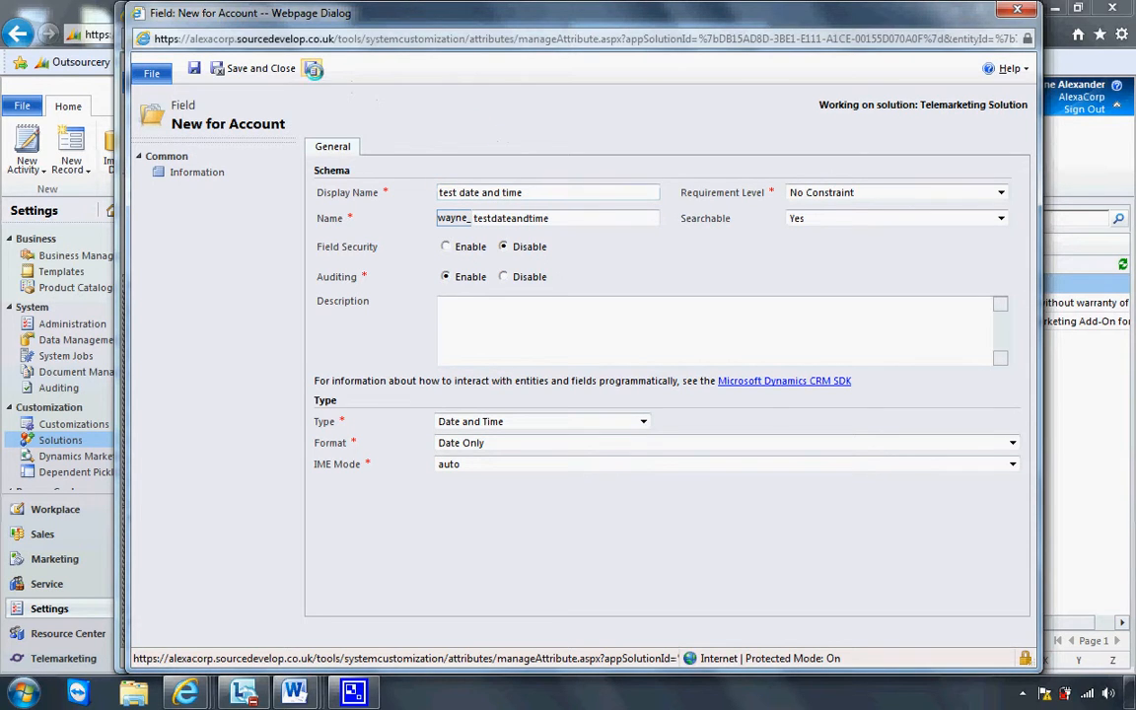
click(313, 69)
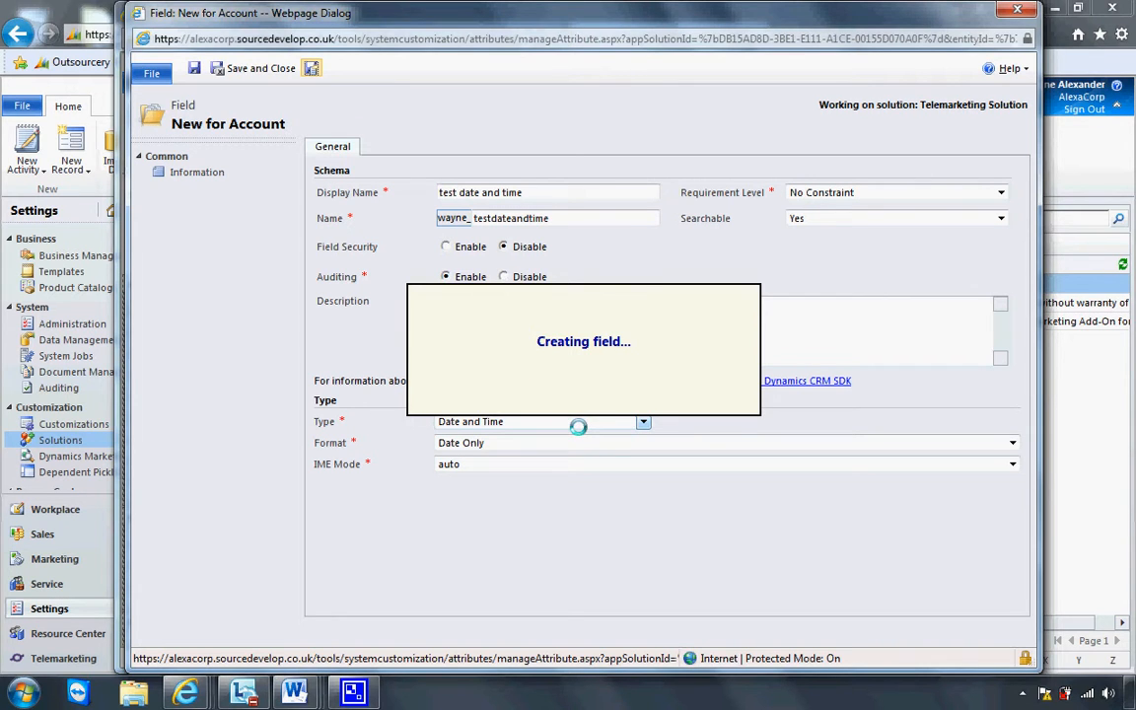
Step: Set the new field's type to Lookup and its display name to "test lookup"
click(583, 424)
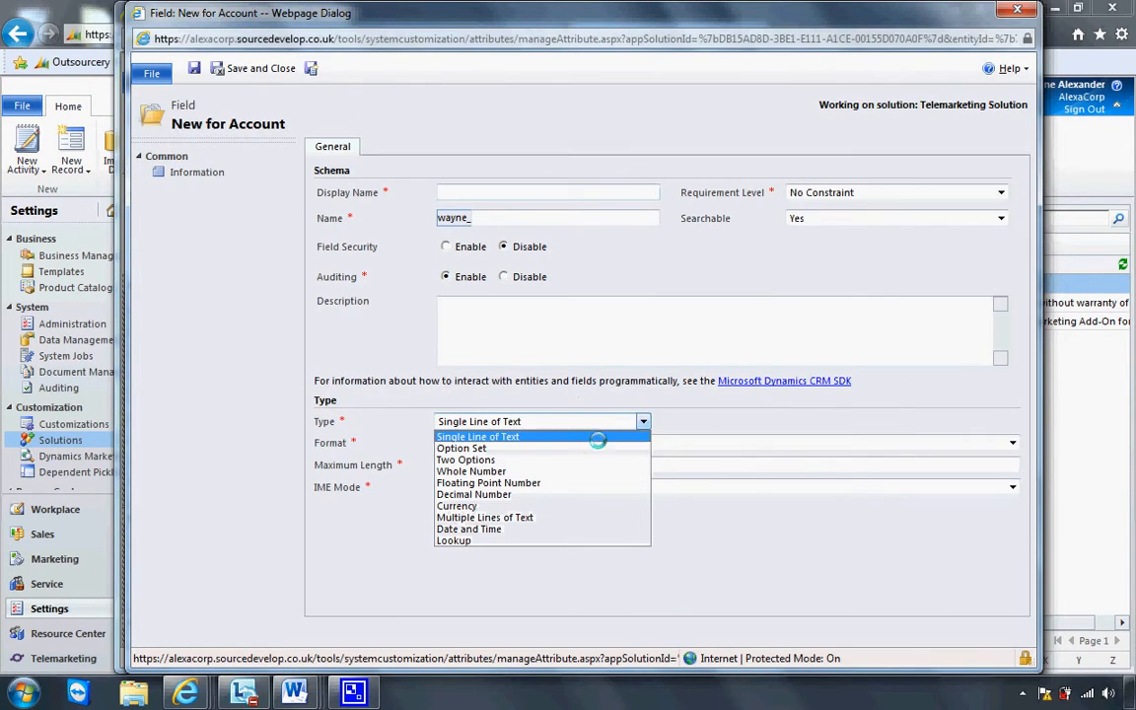
click(589, 539)
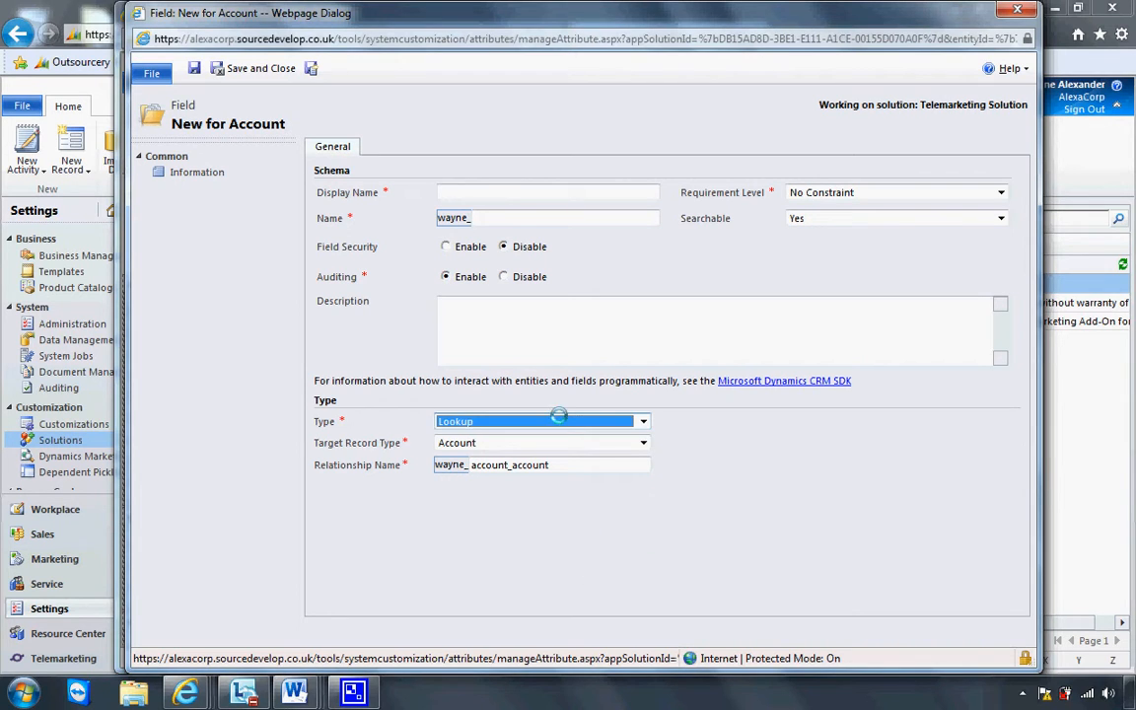
click(495, 191)
text(test lookup)
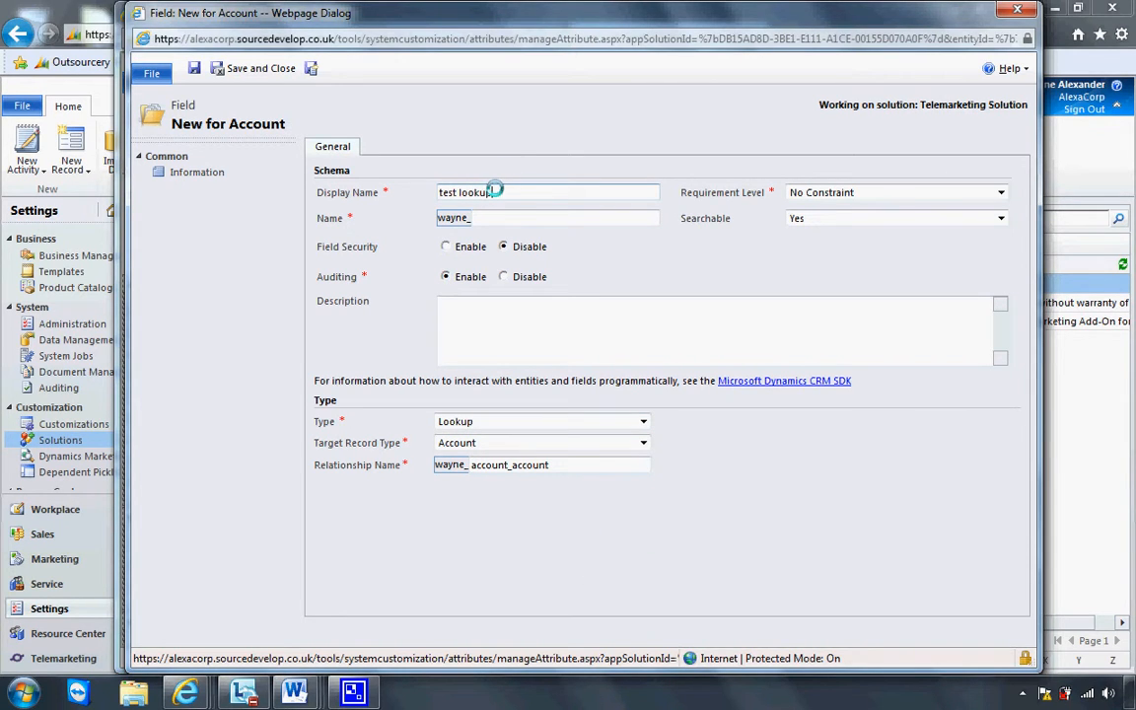
click(513, 158)
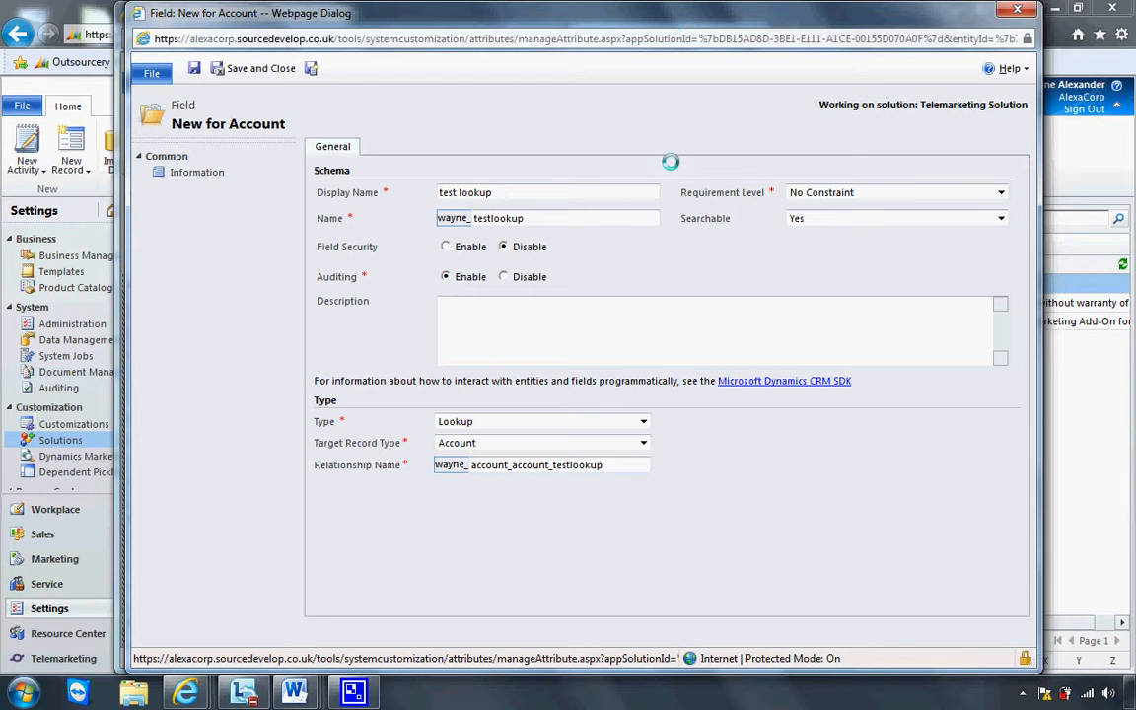
Step: Set the lookup field's target record type to Competitor, then save the field and close its dialog
click(642, 441)
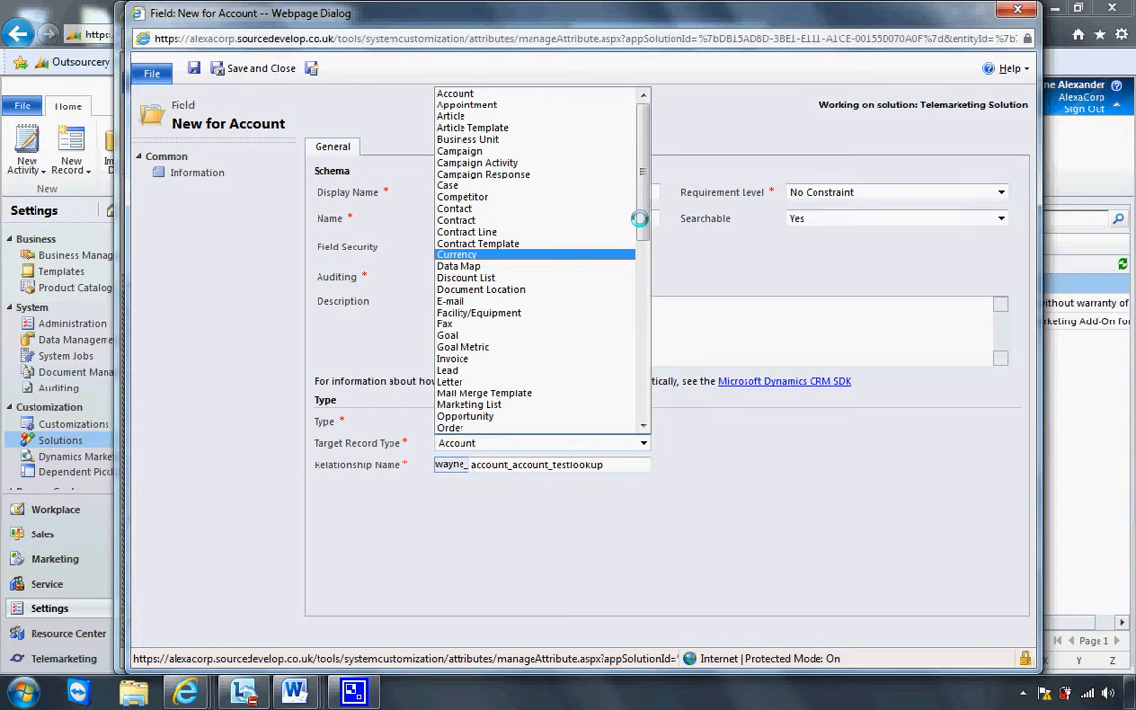
click(595, 196)
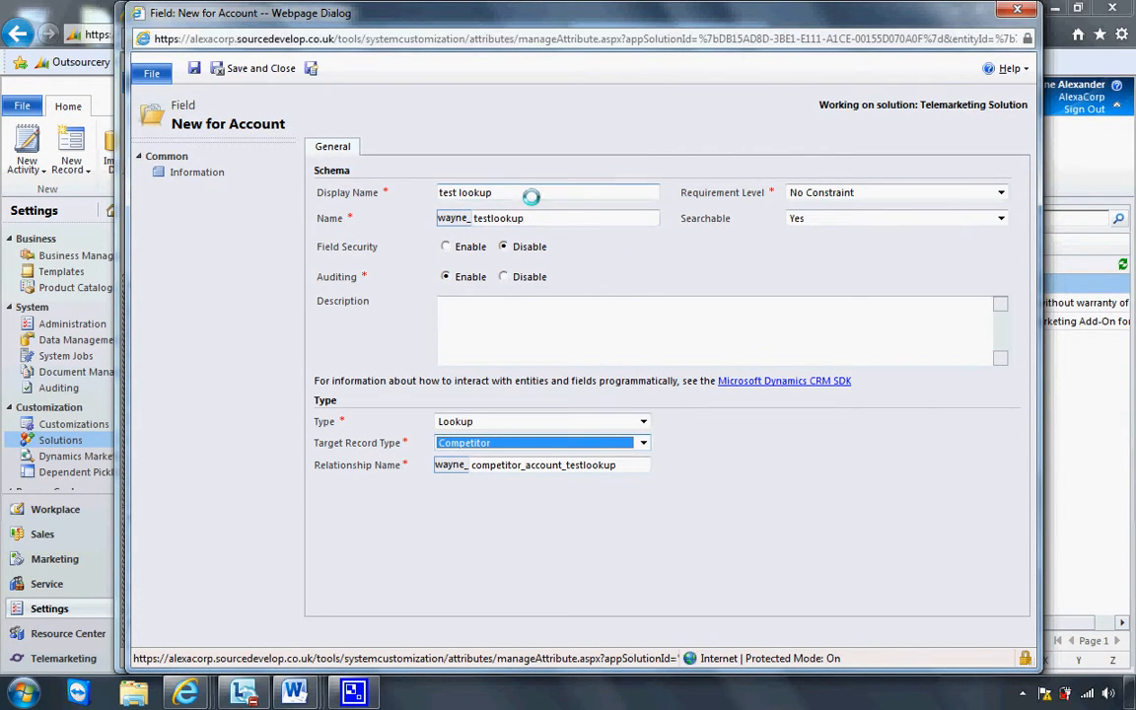
click(536, 156)
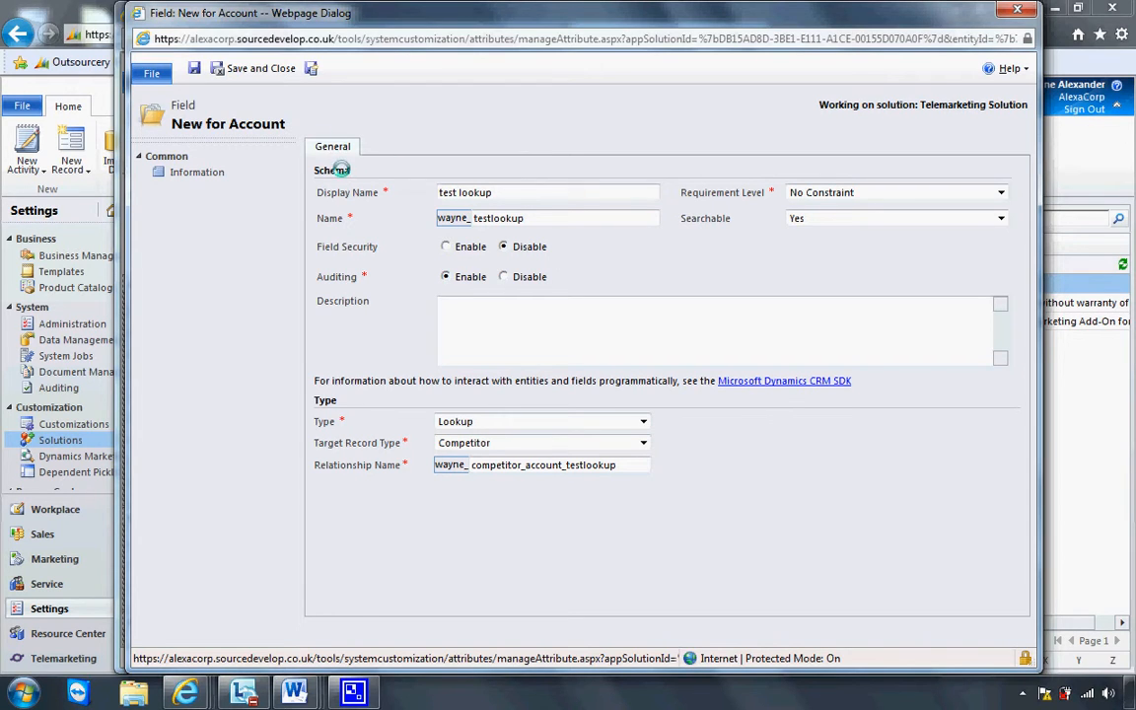
click(274, 70)
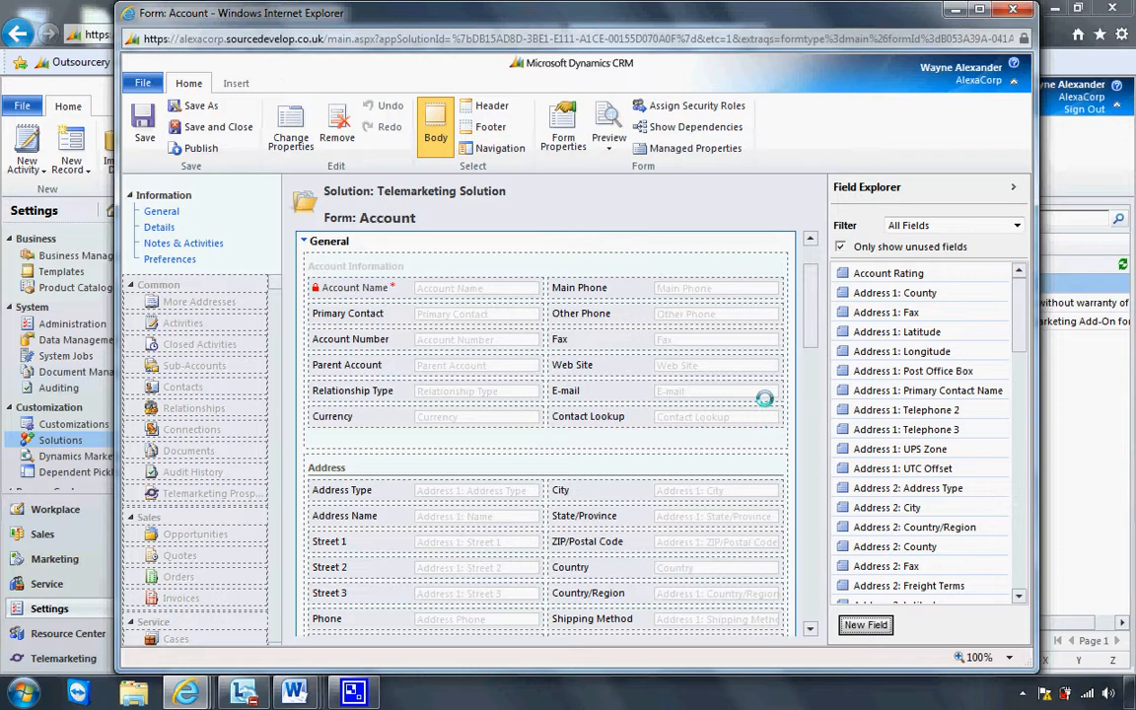
Step: Filter the Account form's available fields to show only Custom Fields
mouse_move(1018, 299)
mouse_down()
mouse_move(1021, 399)
mouse_move(1019, 276)
mouse_up()
click(1017, 226)
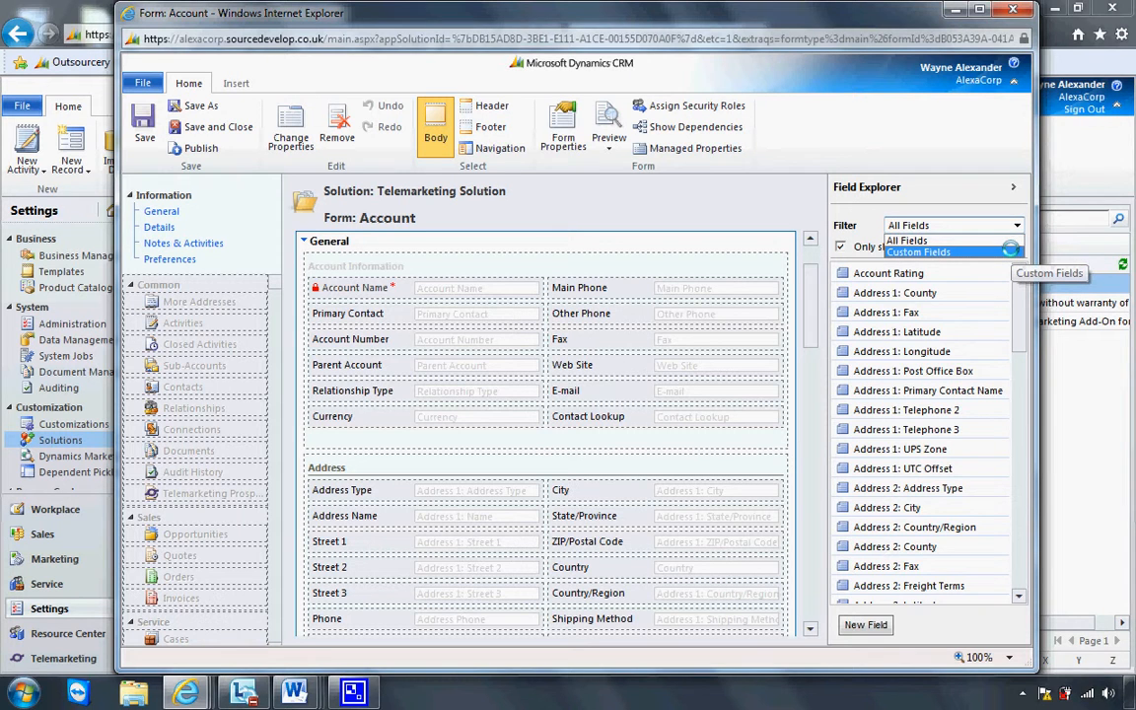
click(1012, 252)
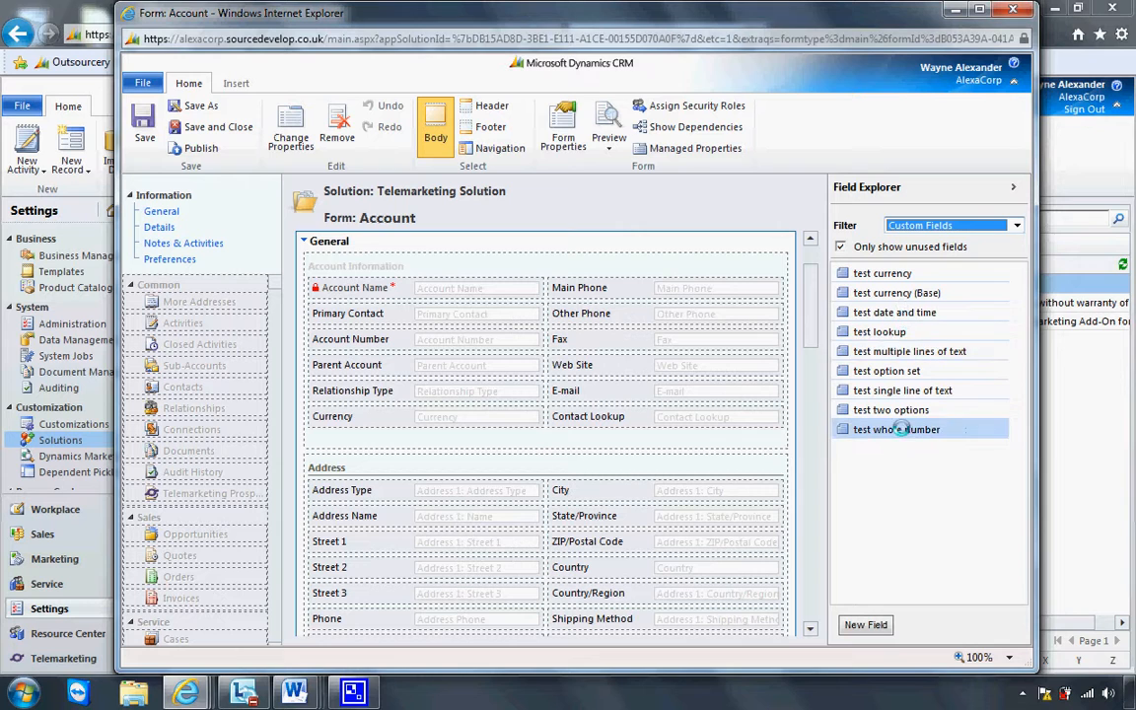
Step: Examine the body and navigation areas of the Account form in the form editor
drag(808, 331, 807, 309)
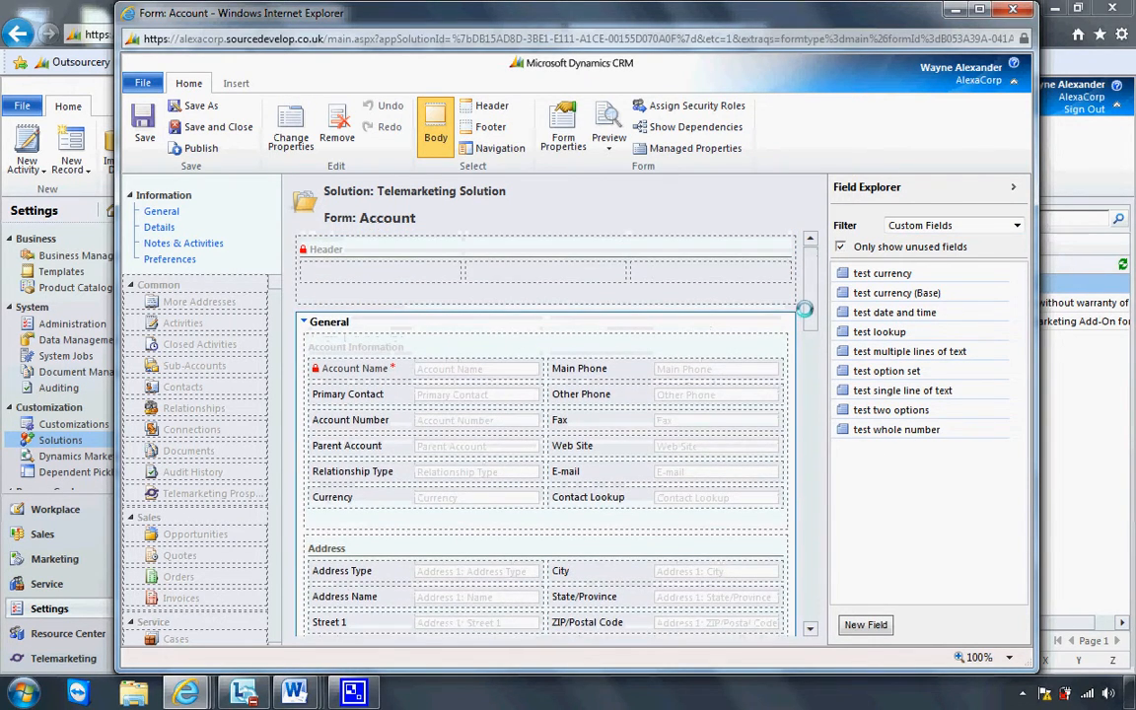
click(431, 140)
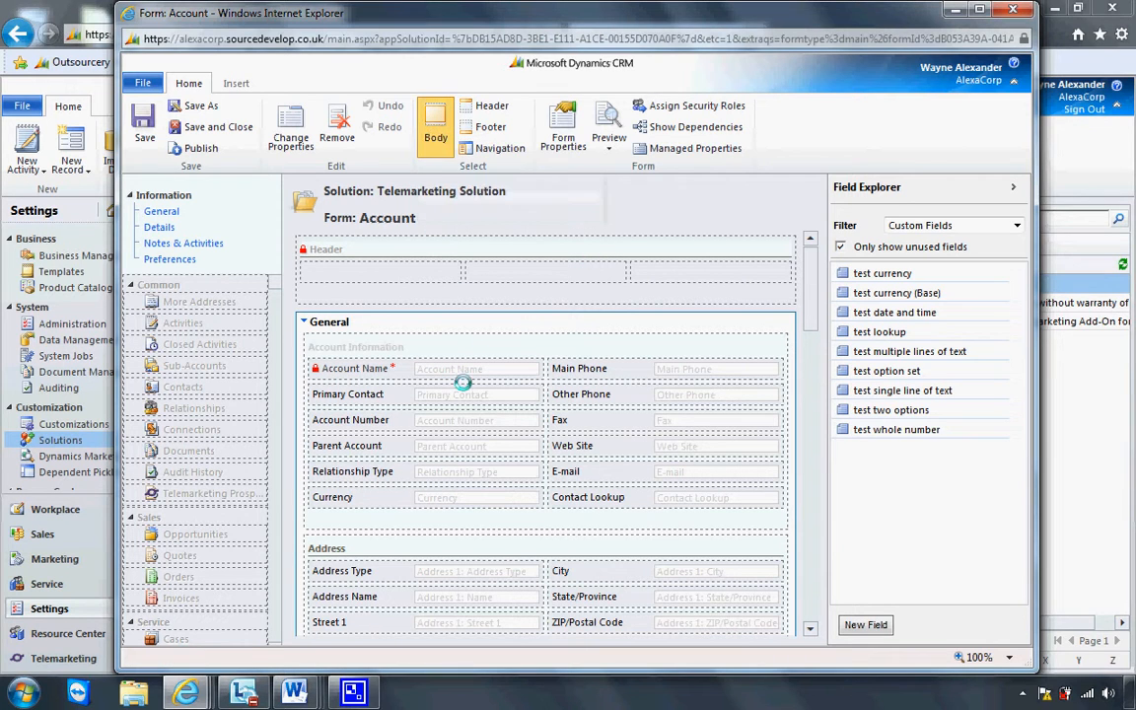
click(464, 381)
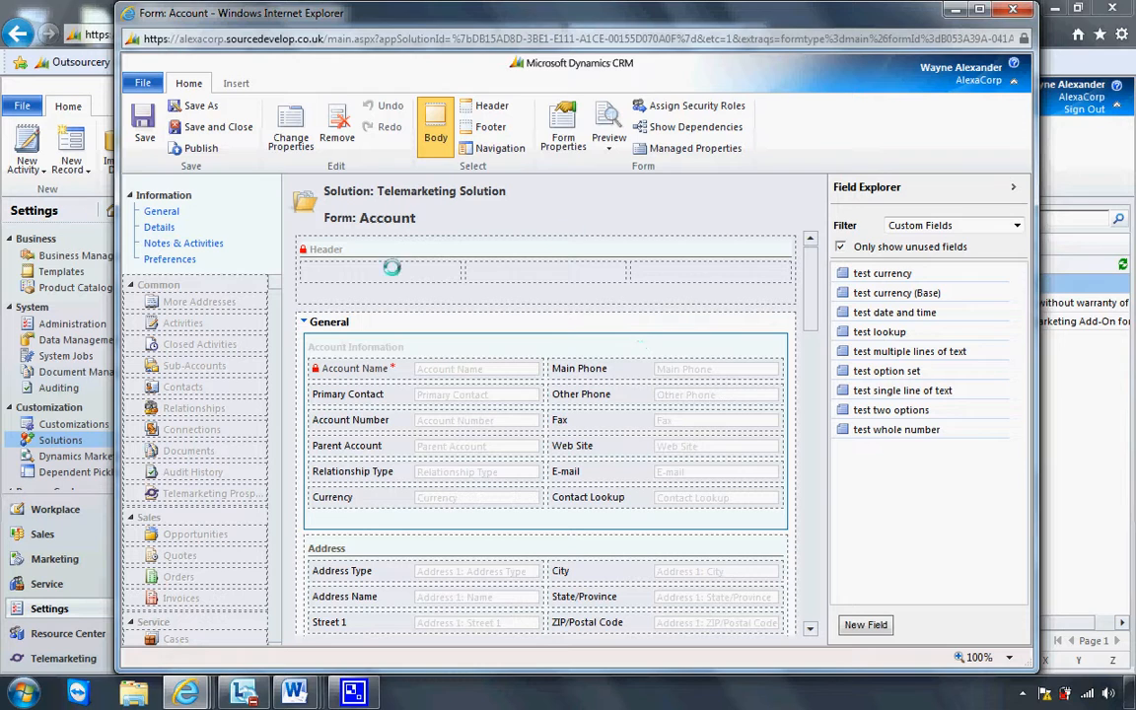
drag(804, 325, 806, 331)
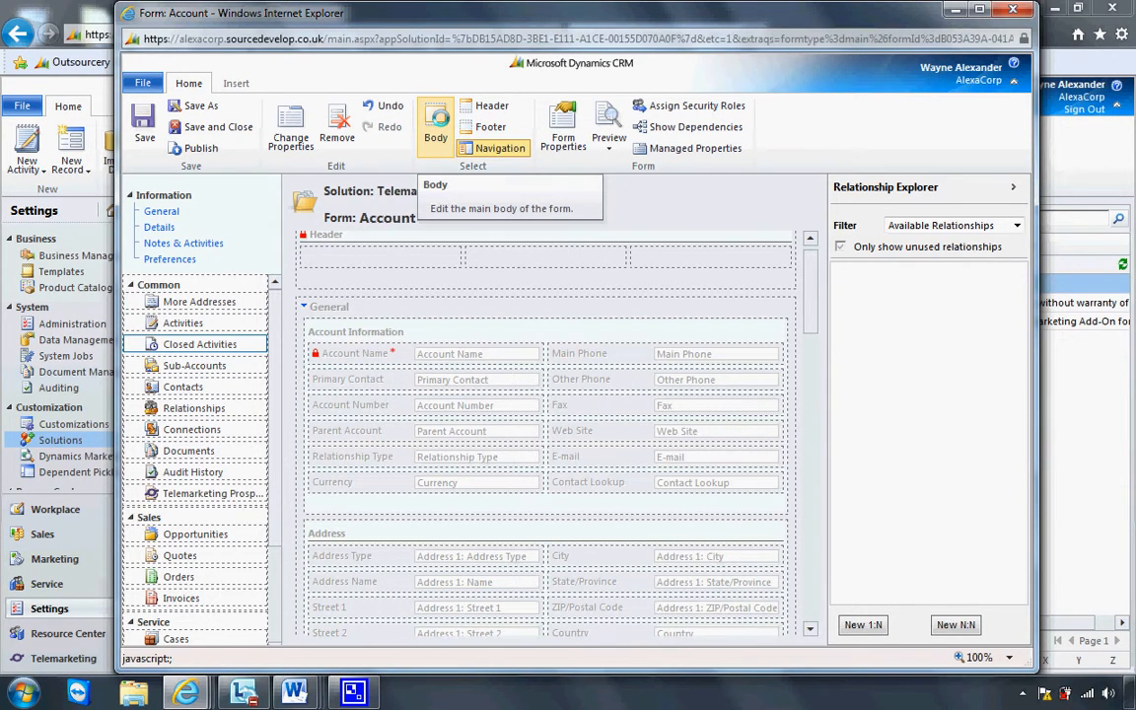
Step: Add the test currency, test date and time, test lookup and test option set fields to the Description section under Details
click(435, 123)
drag(804, 290, 816, 355)
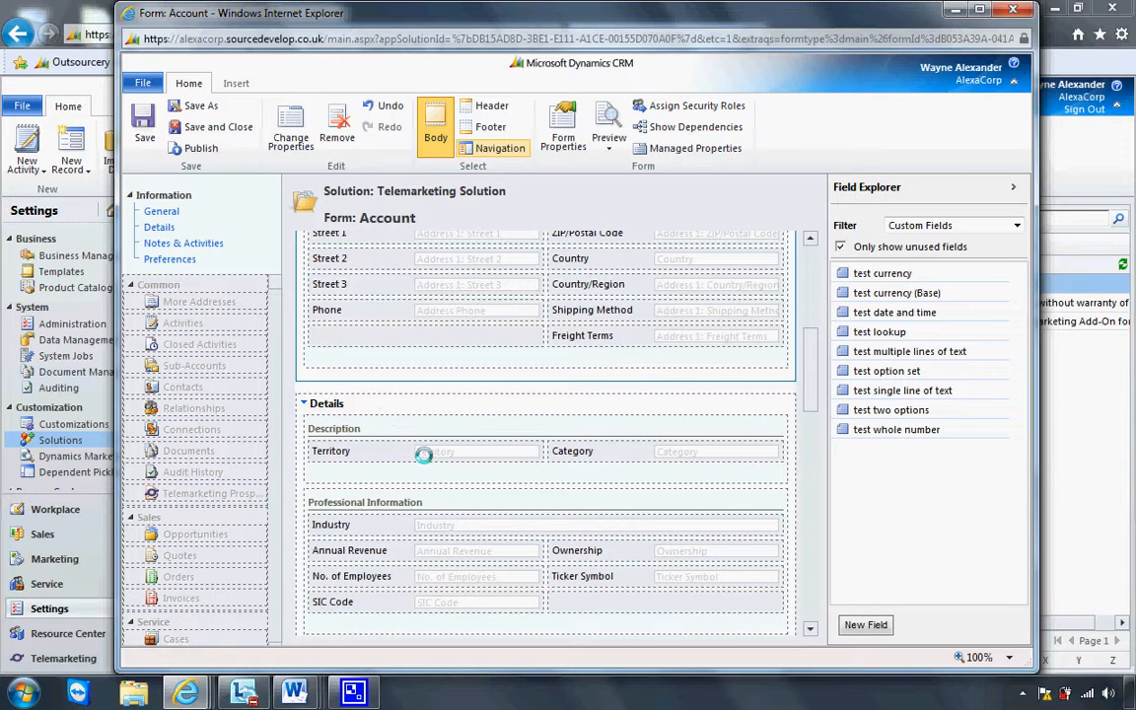
click(352, 425)
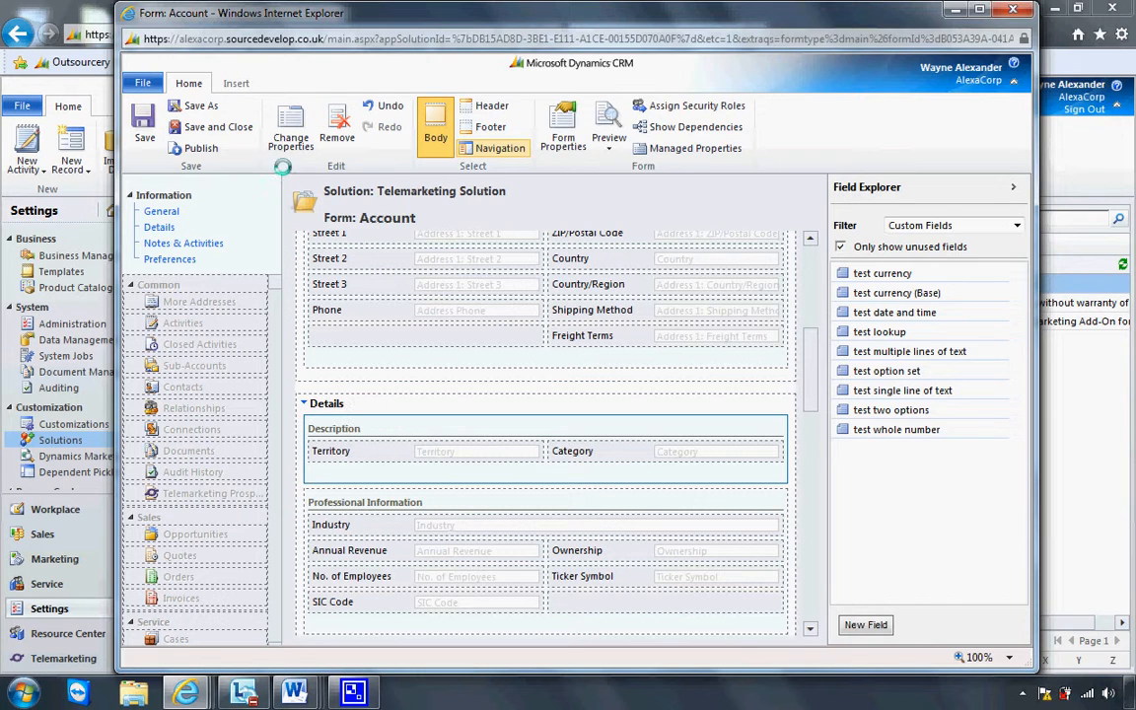
click(238, 85)
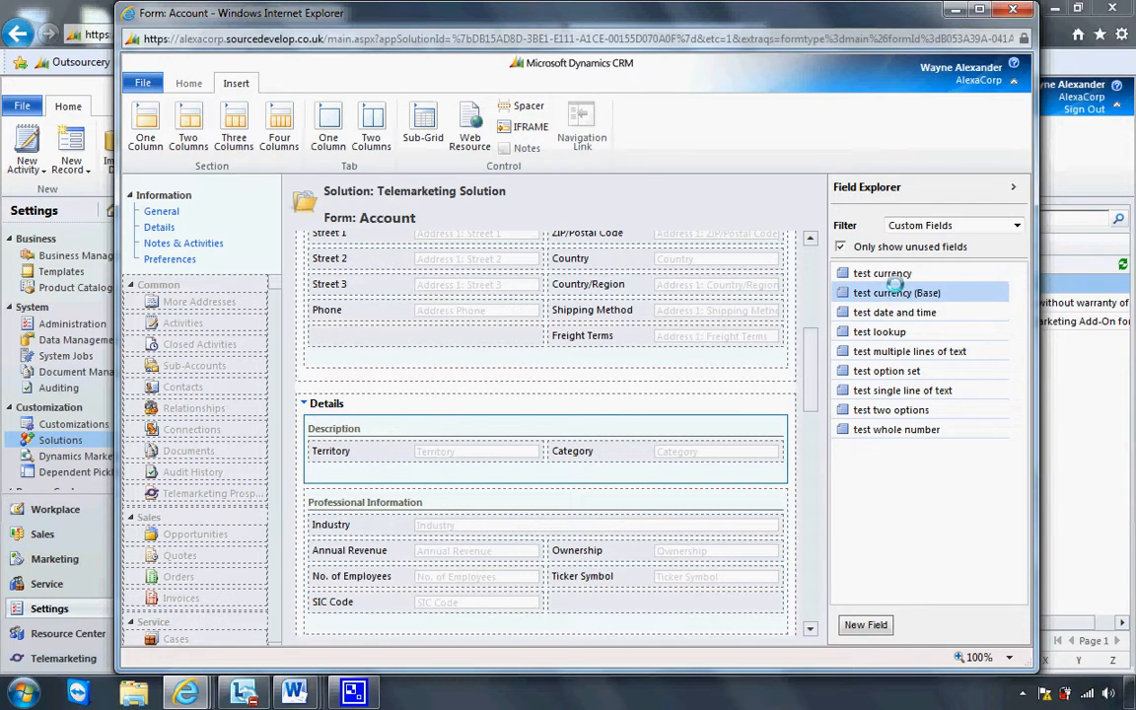
drag(896, 274, 651, 463)
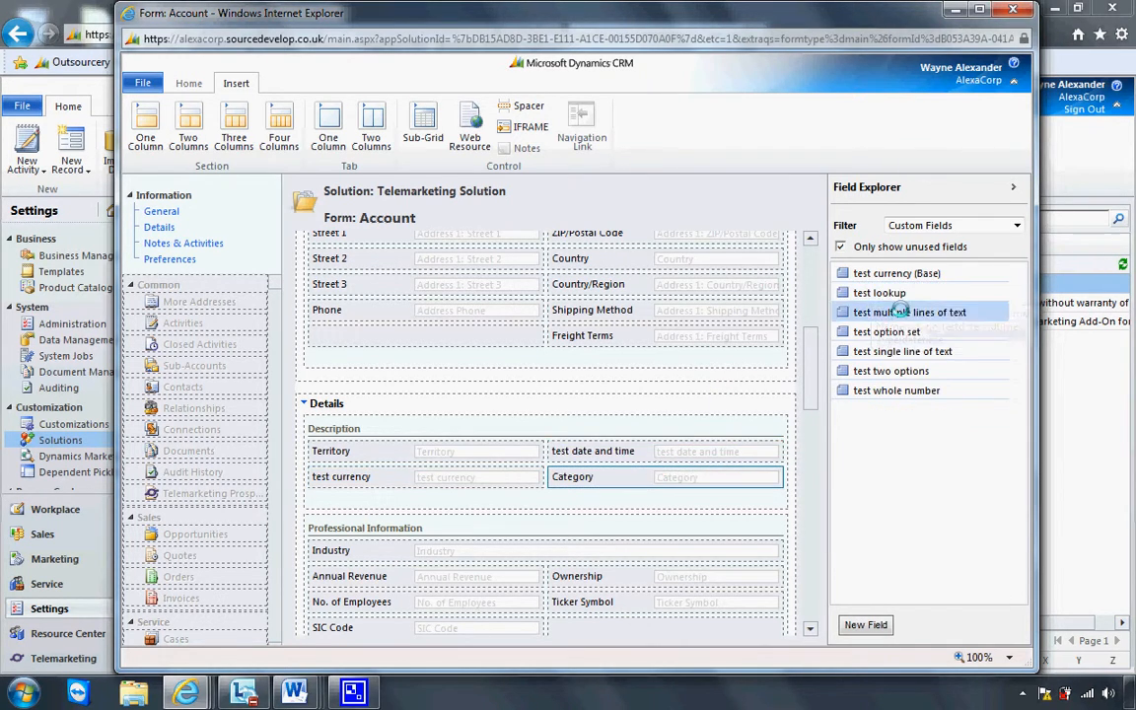
drag(883, 293, 707, 502)
Step: Add the single line of text, two options, whole number and multiple lines of text test fields to the Details tab's Description section
drag(882, 318, 468, 523)
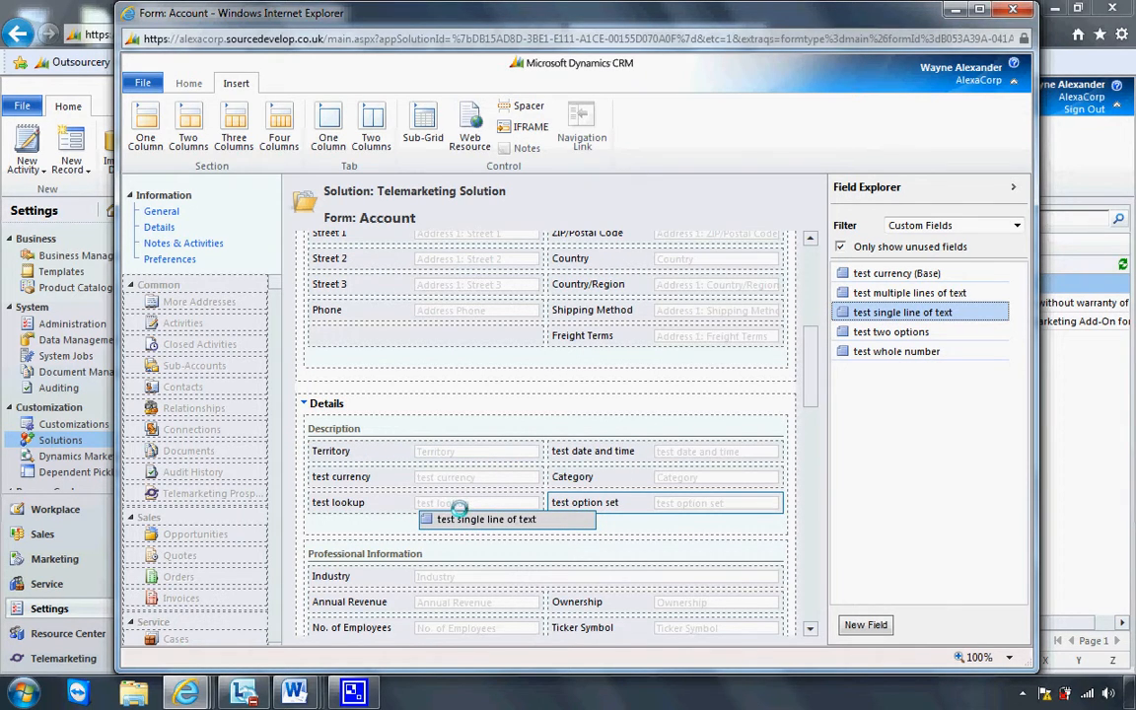
drag(441, 503, 441, 503)
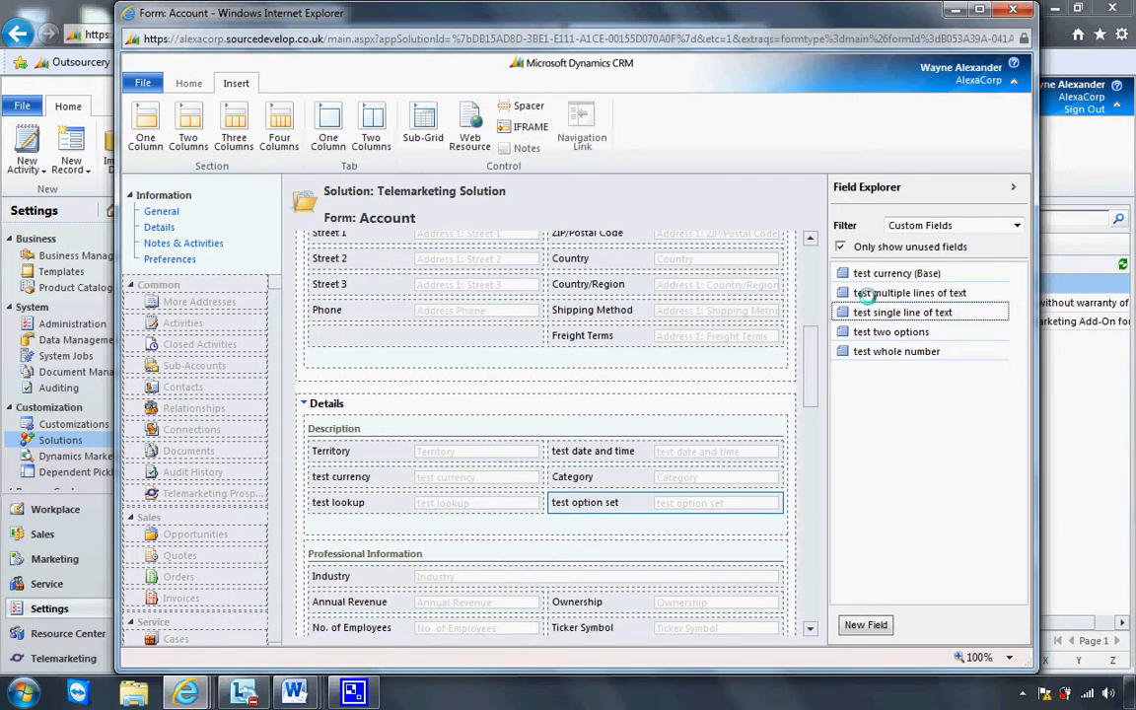
drag(868, 313, 488, 503)
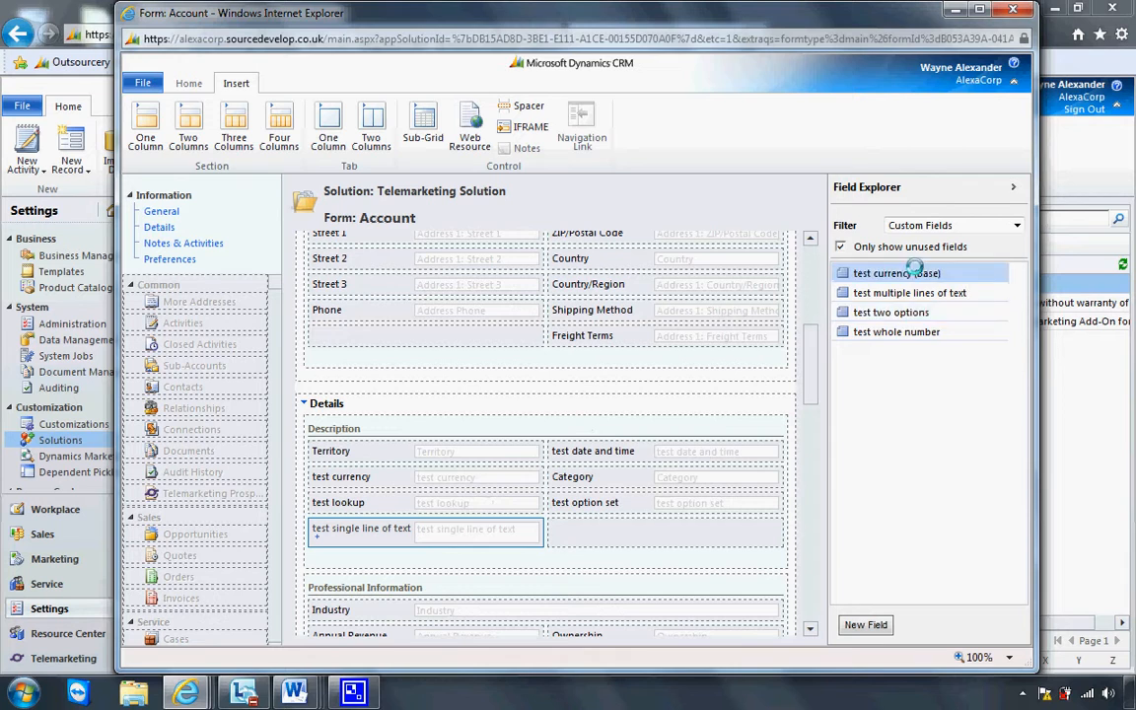
drag(920, 311, 672, 500)
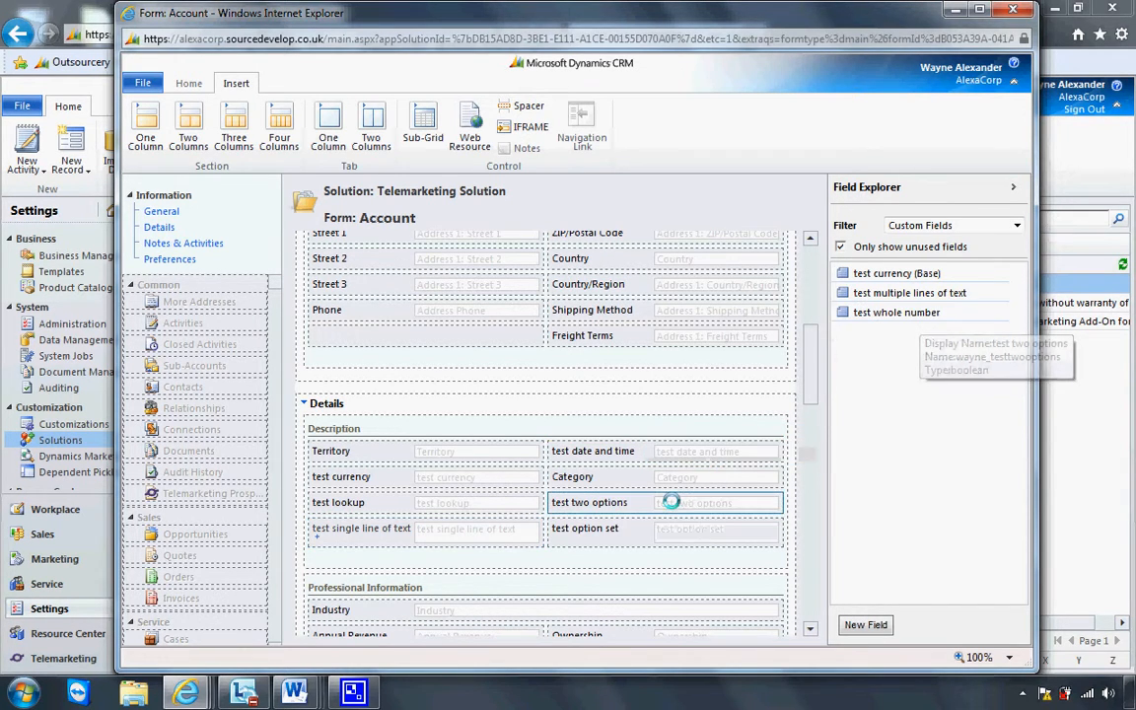
drag(898, 312, 493, 539)
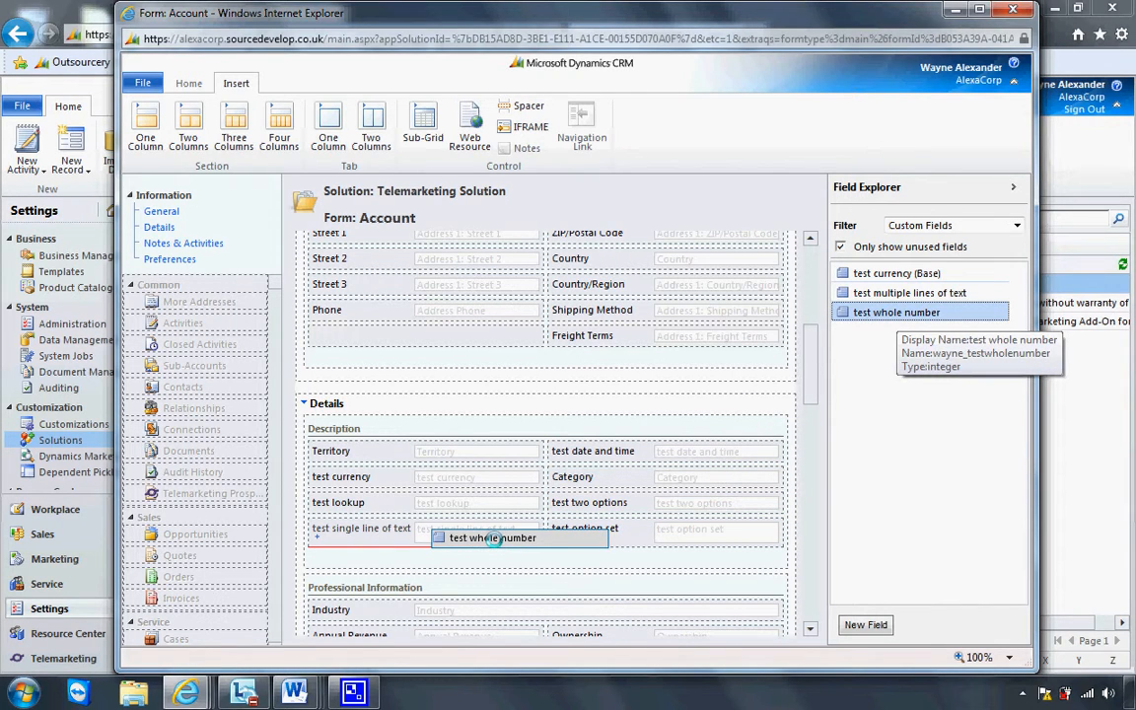
drag(493, 539, 493, 538)
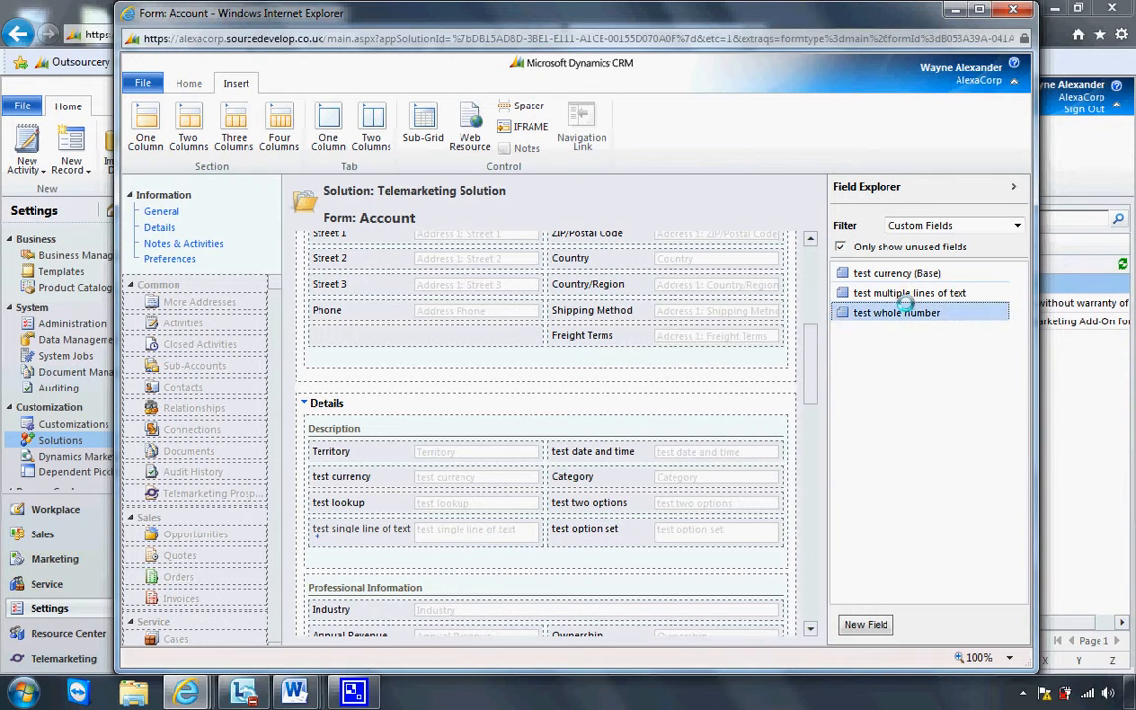
drag(907, 312, 688, 454)
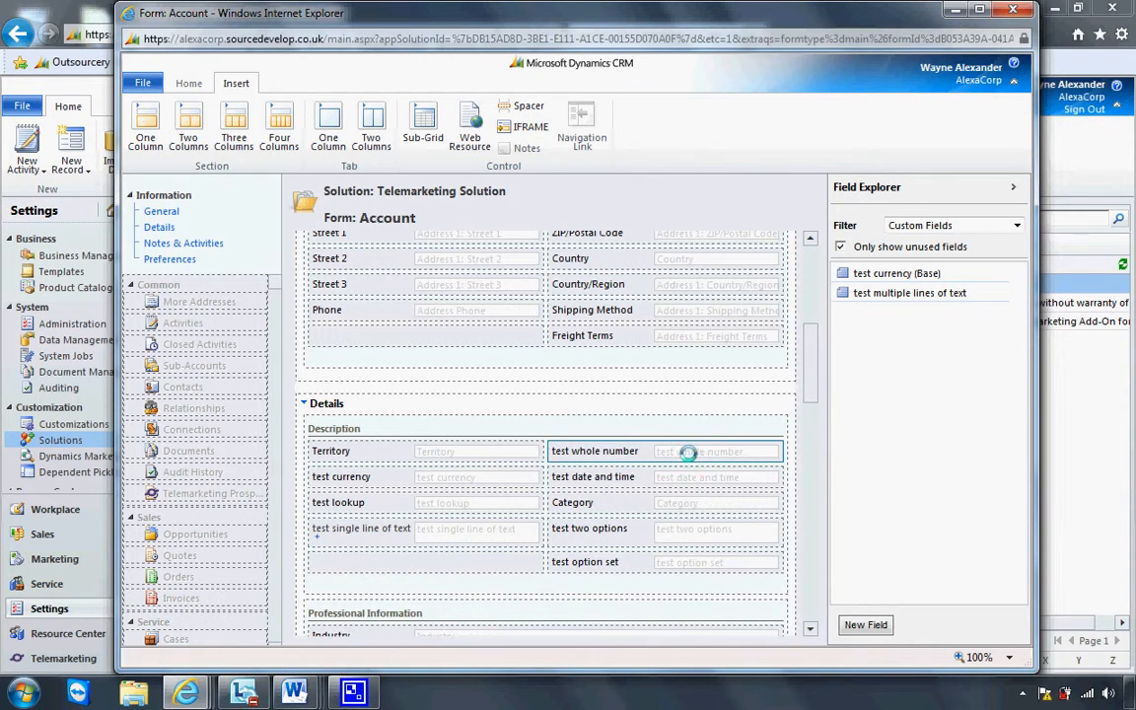
drag(913, 293, 531, 562)
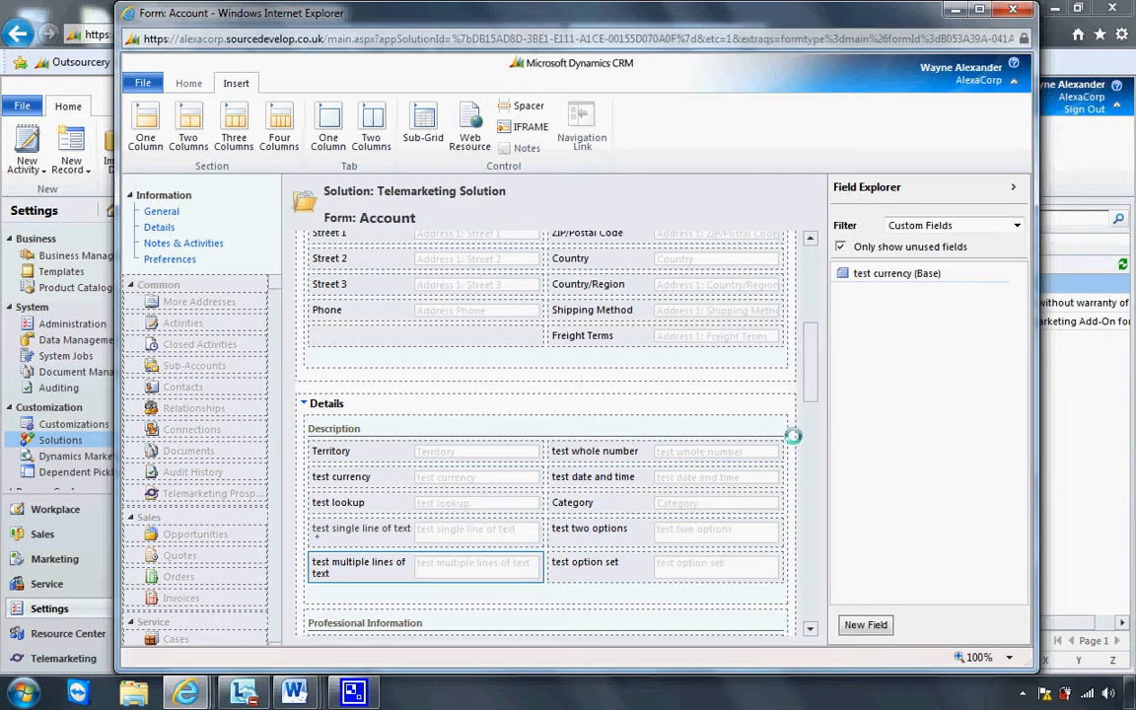
Step: Remove the Ticker Symbol and Ownership fields from the Professional Information section
drag(807, 370, 812, 399)
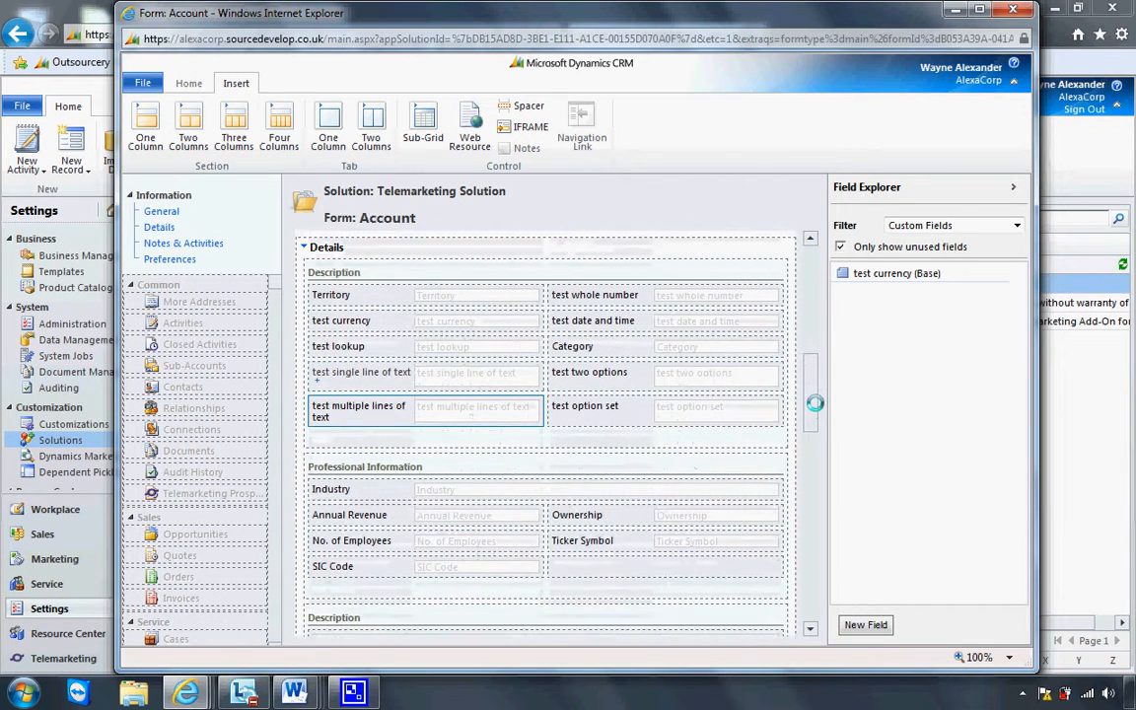
click(641, 533)
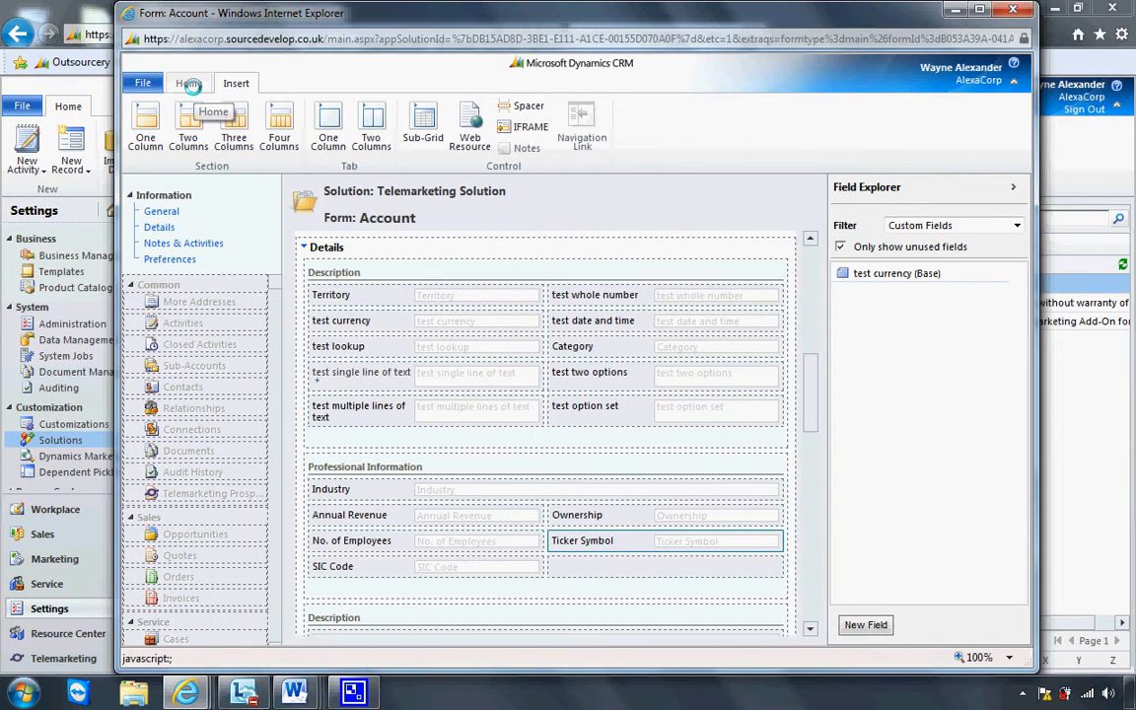
click(189, 85)
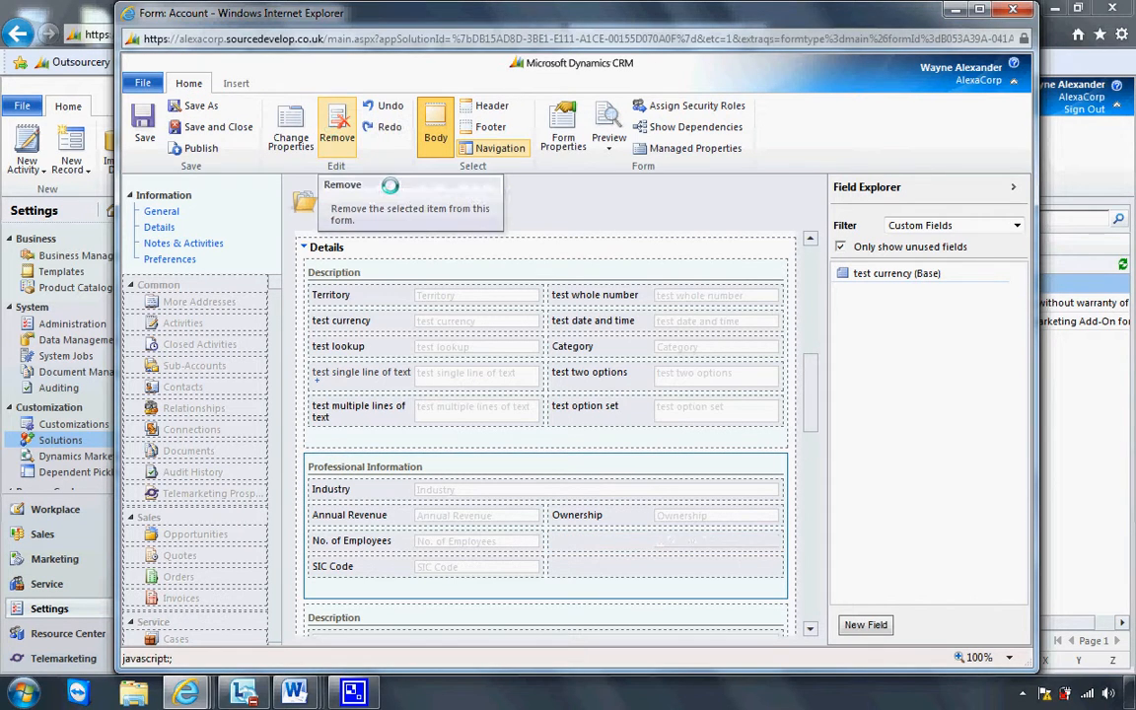
click(337, 125)
click(625, 516)
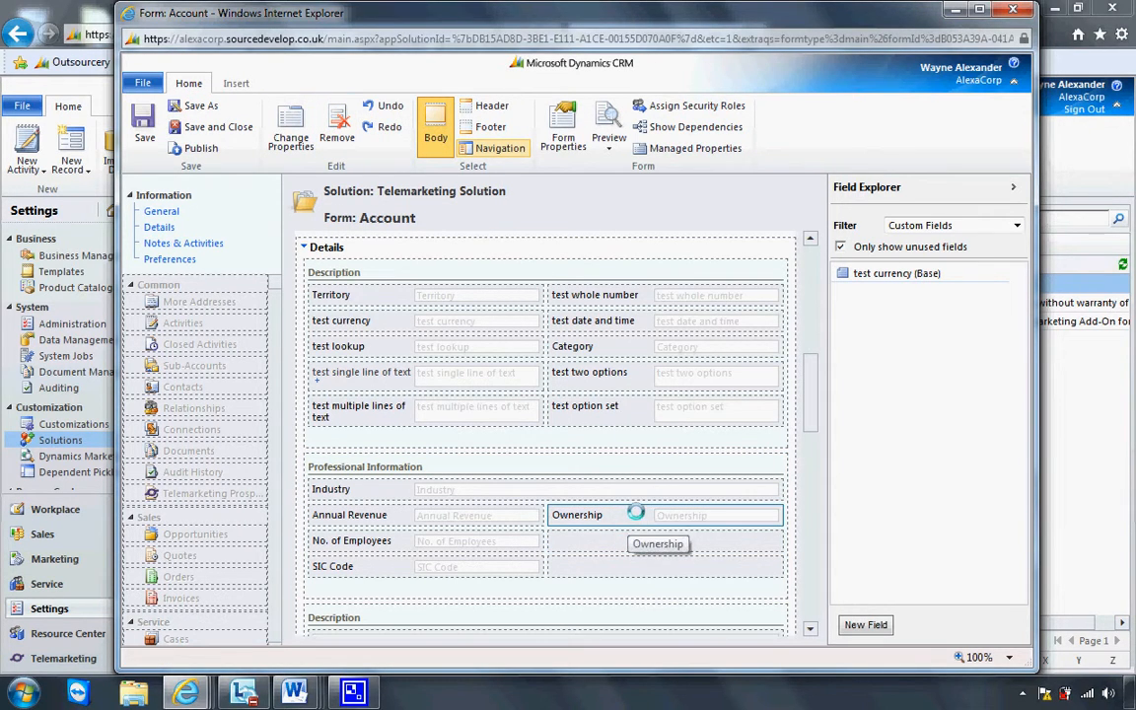
click(339, 134)
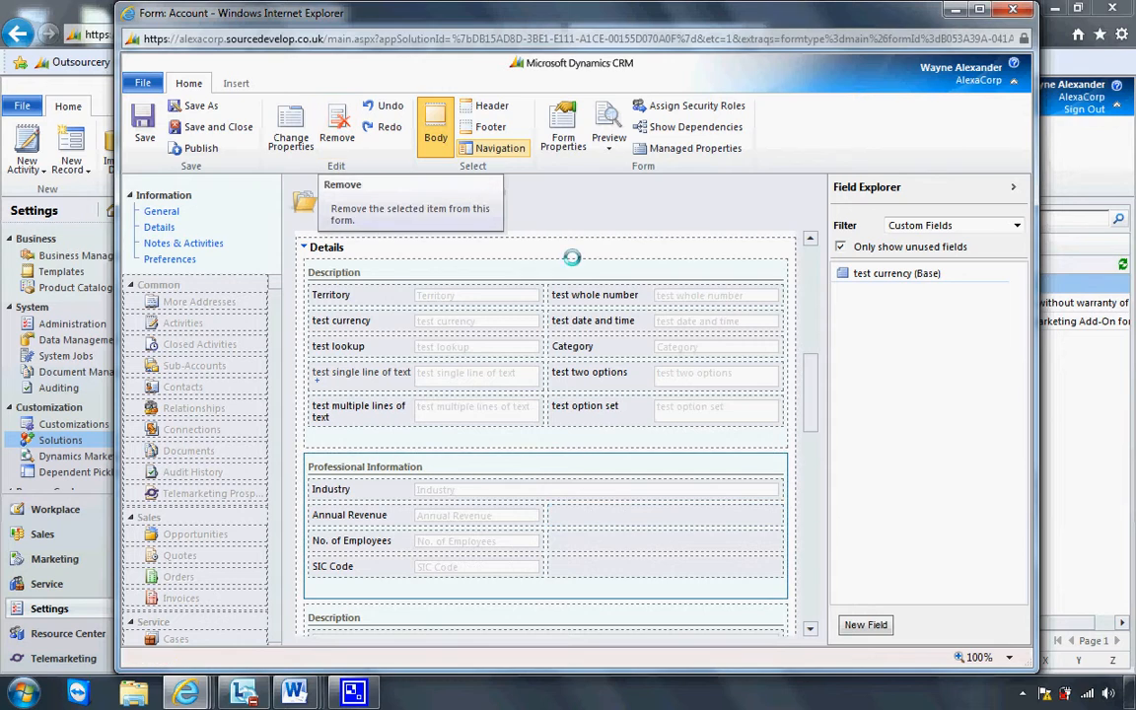
Step: Preview the Account form as a Create Form and check which records the test lookup field offers
click(609, 146)
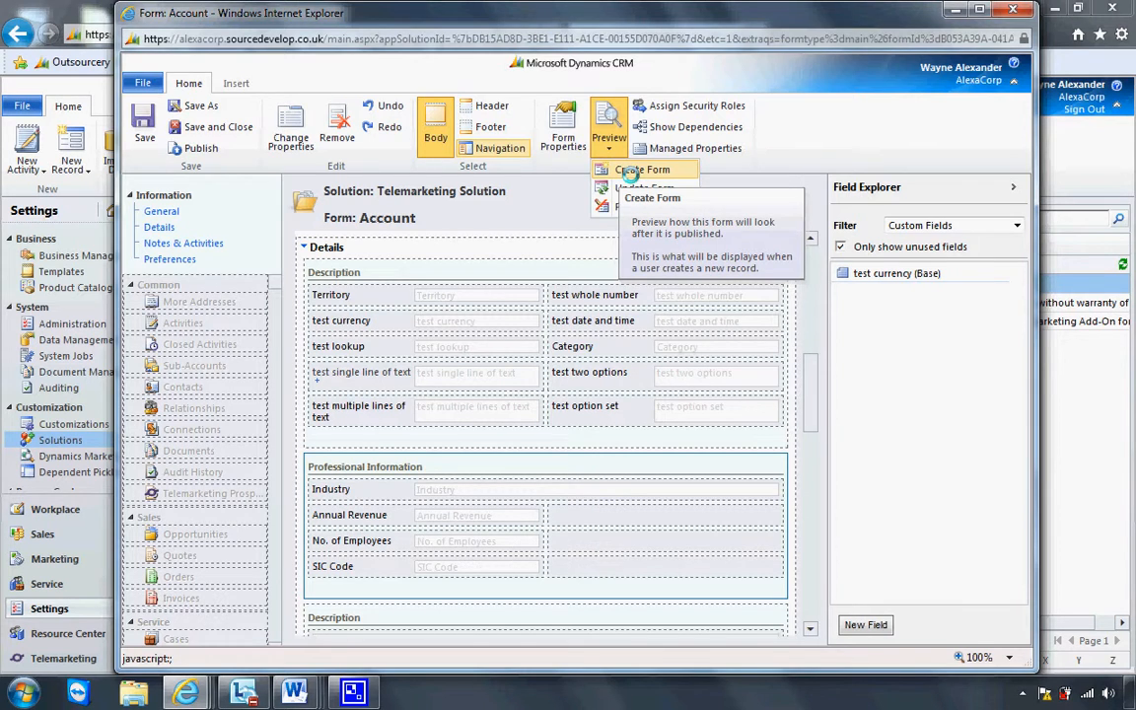
click(629, 172)
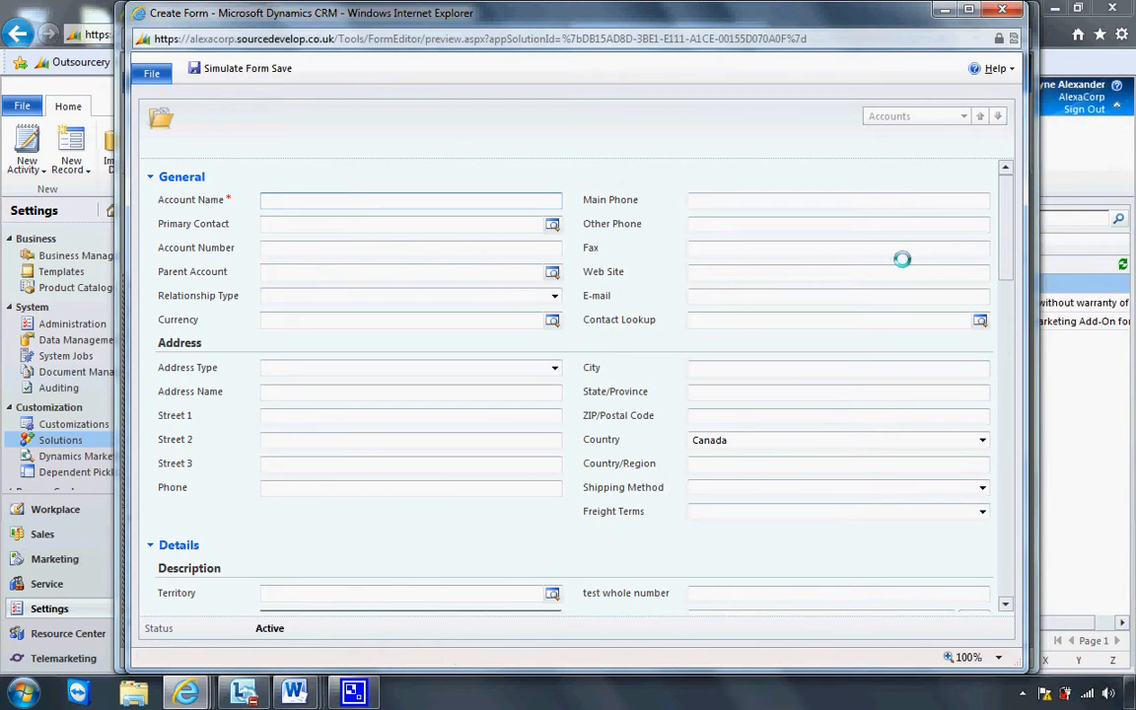
drag(1005, 257, 1010, 317)
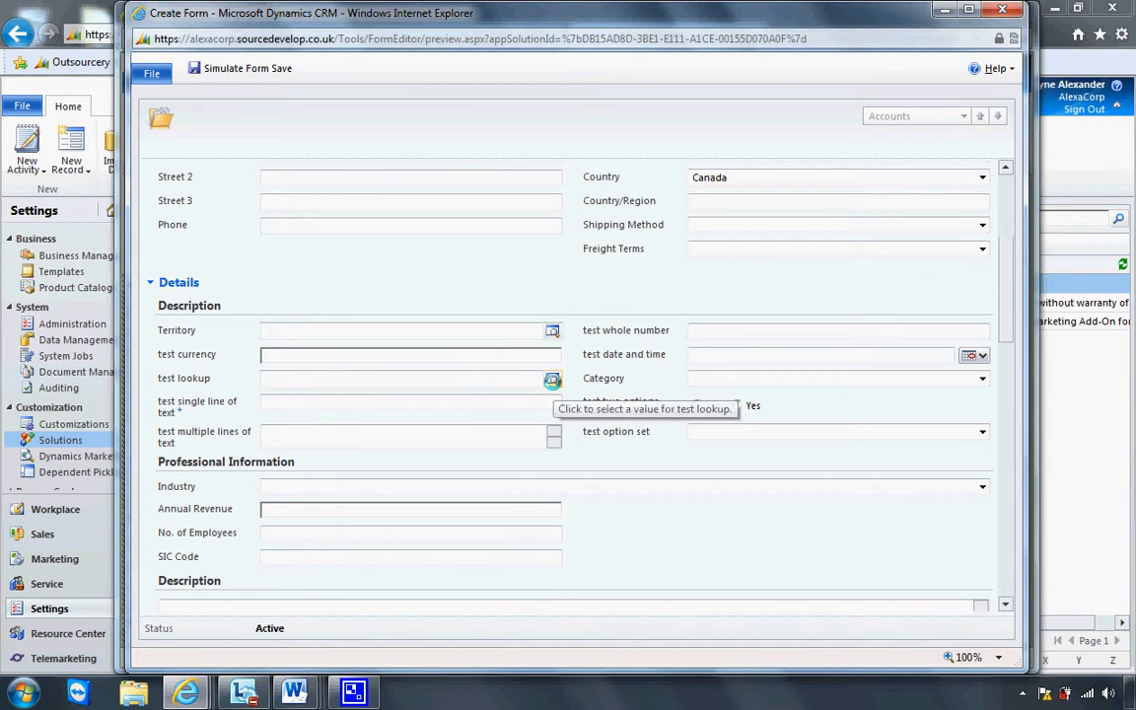
click(553, 380)
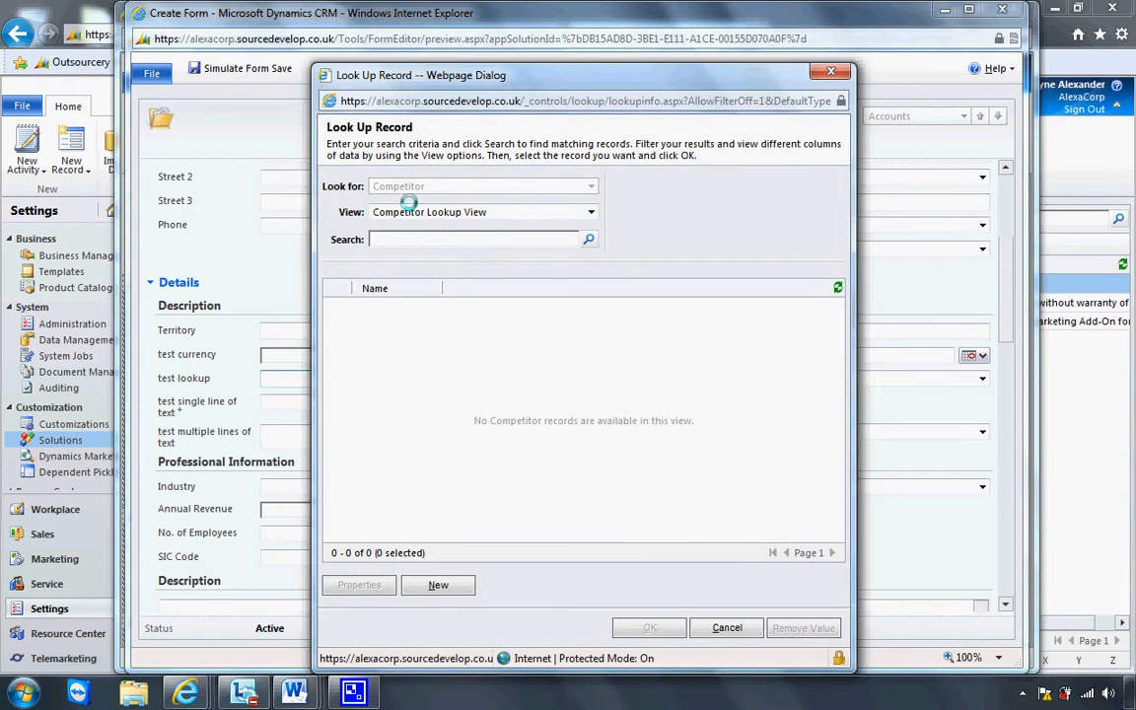
click(727, 627)
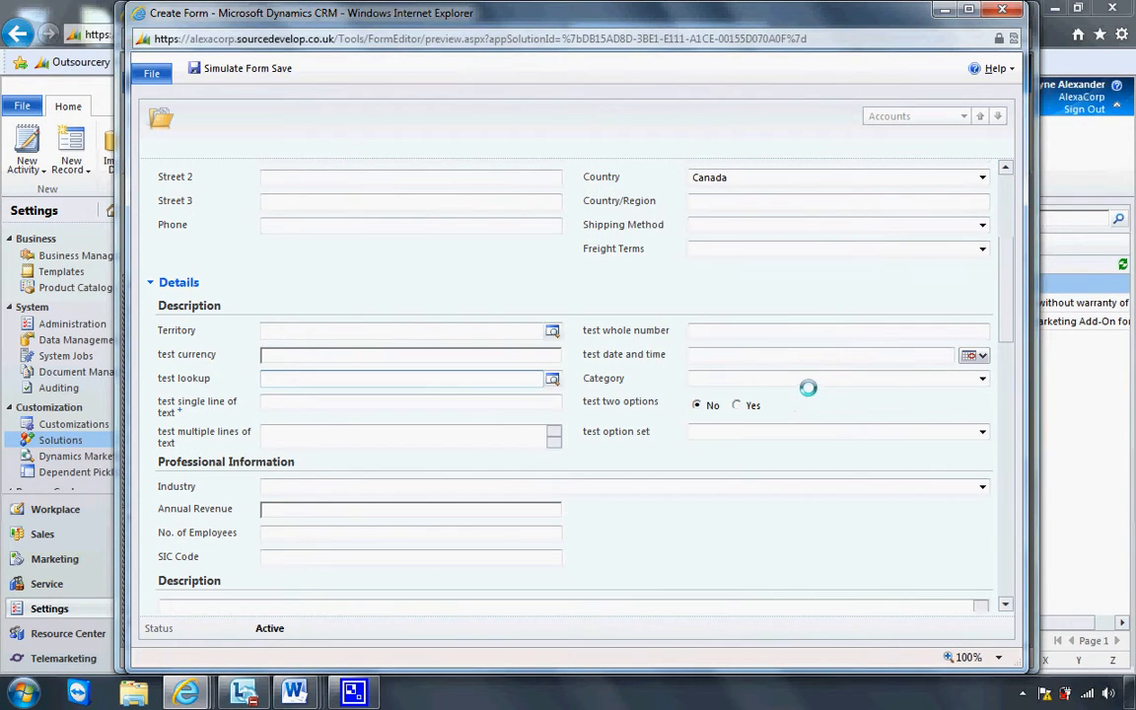
Step: Check the test option set's choices, try the test two options field with Yes, and close the preview
click(736, 330)
click(766, 433)
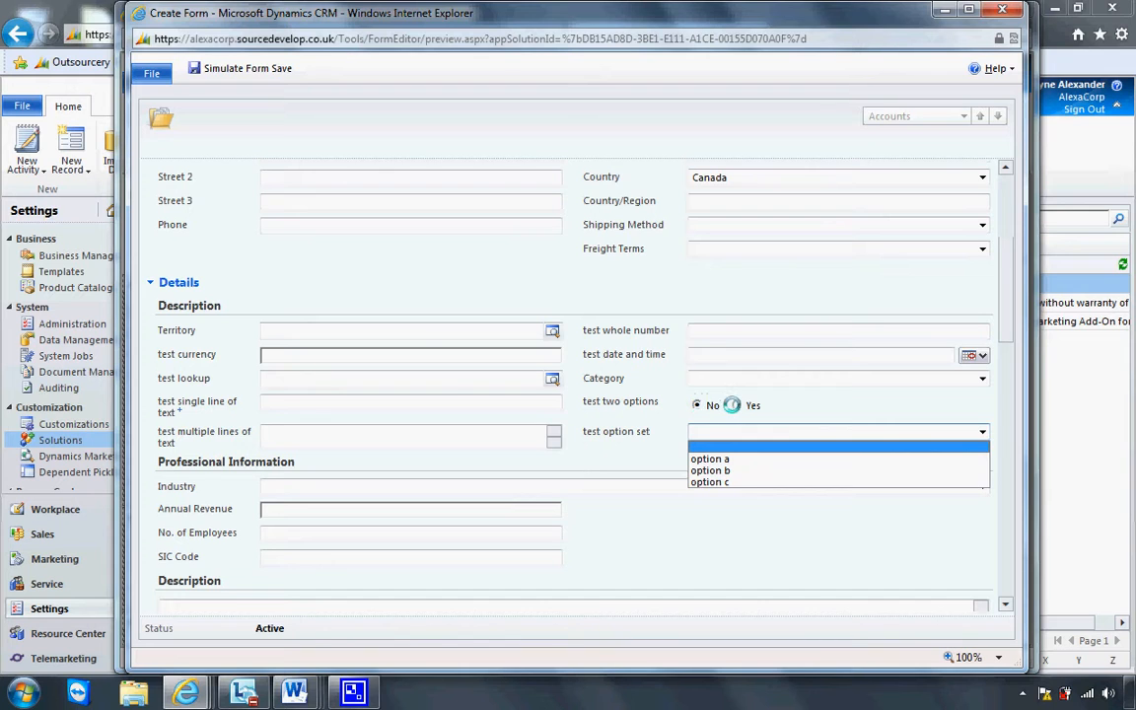
click(697, 404)
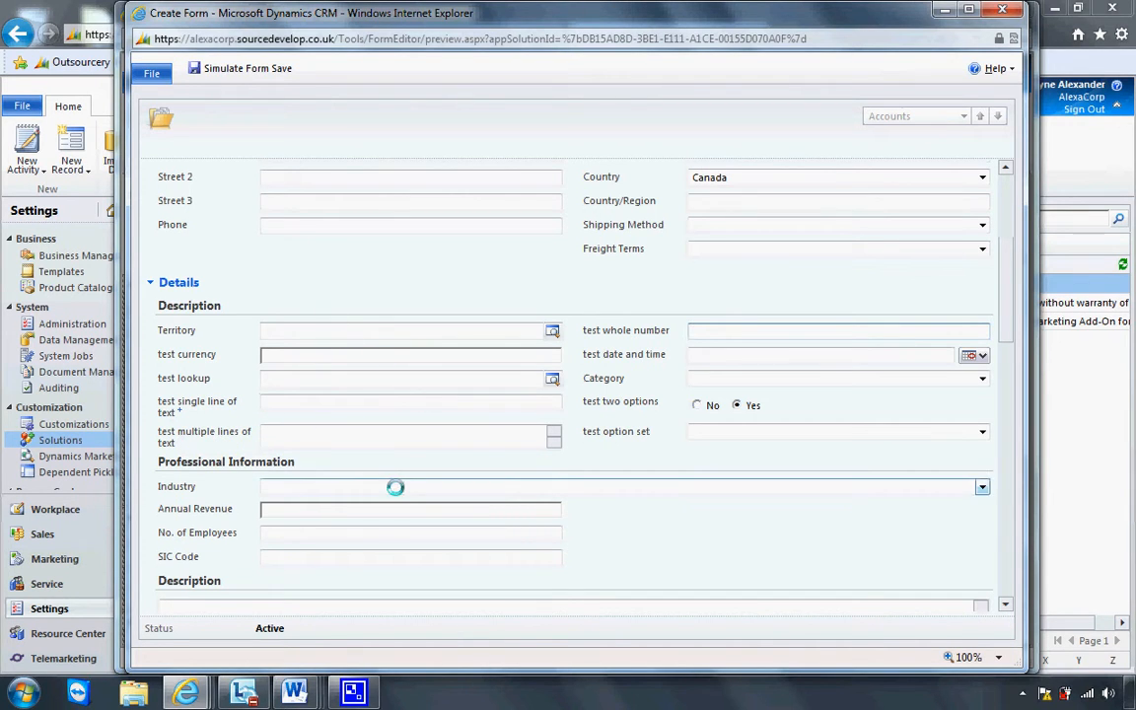
click(1000, 10)
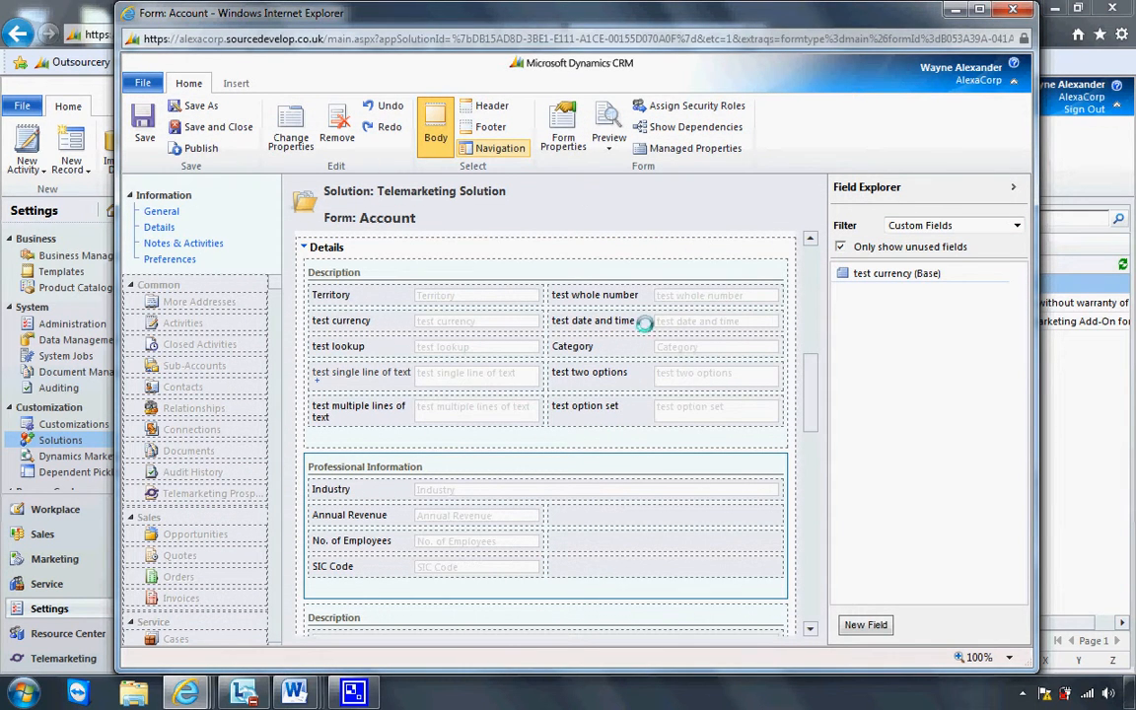
Step: Set the control formatting of the test two options field to Check box
double_click(618, 376)
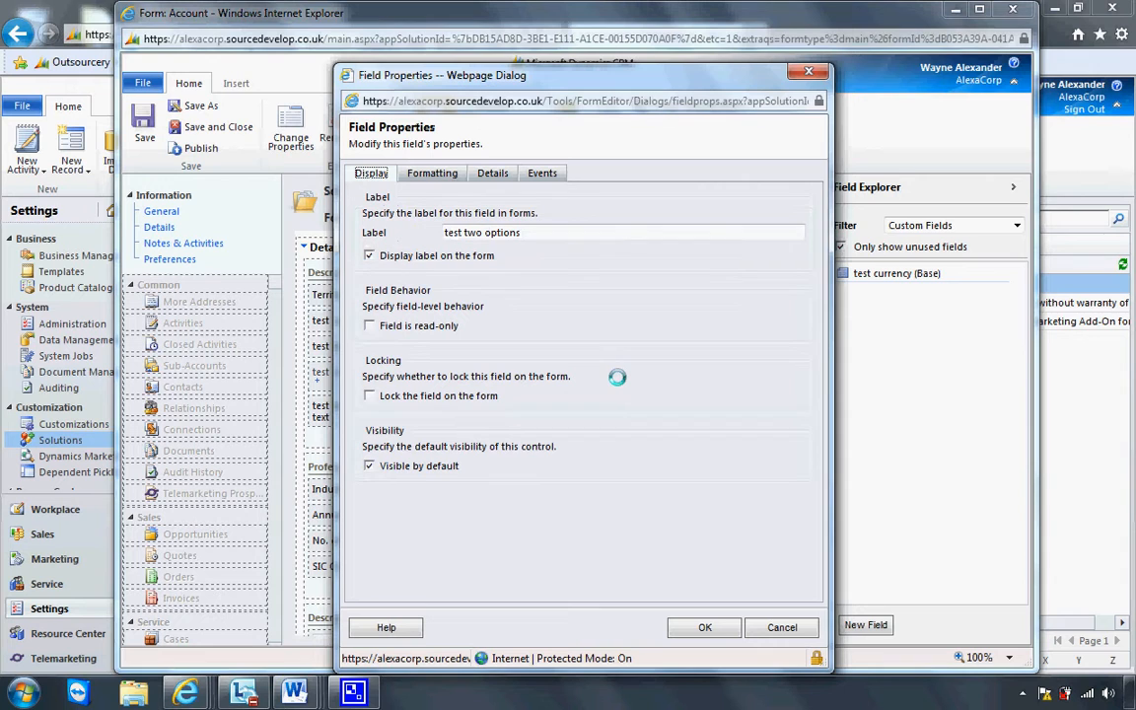
click(449, 173)
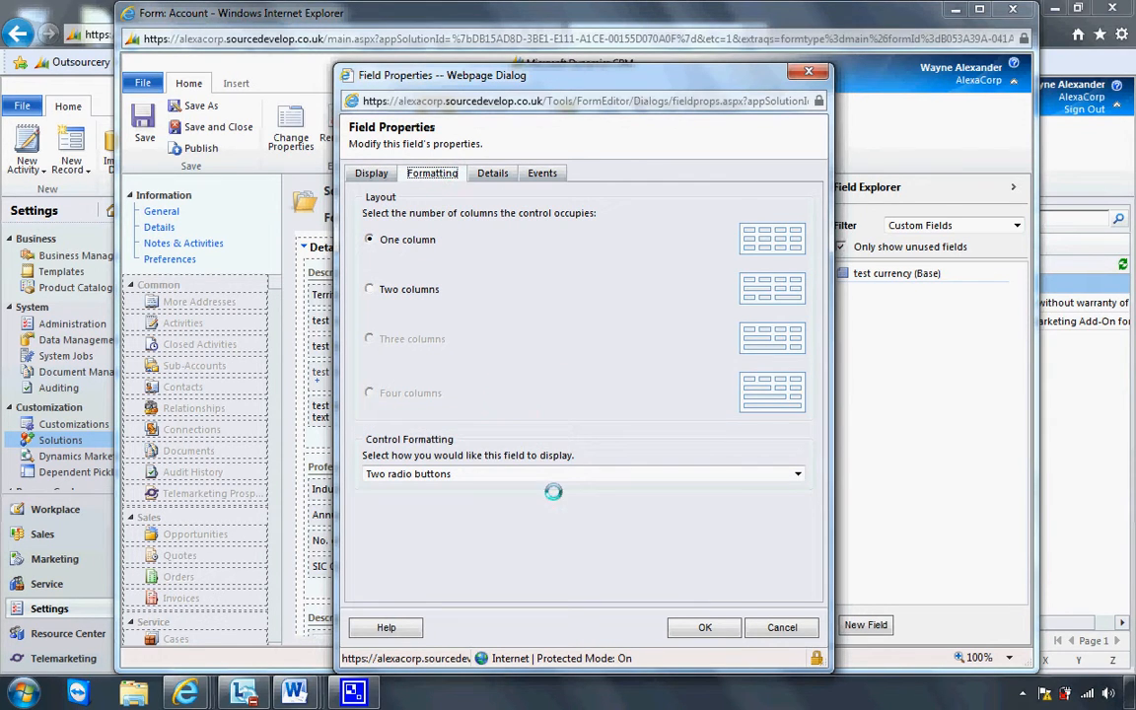
click(503, 474)
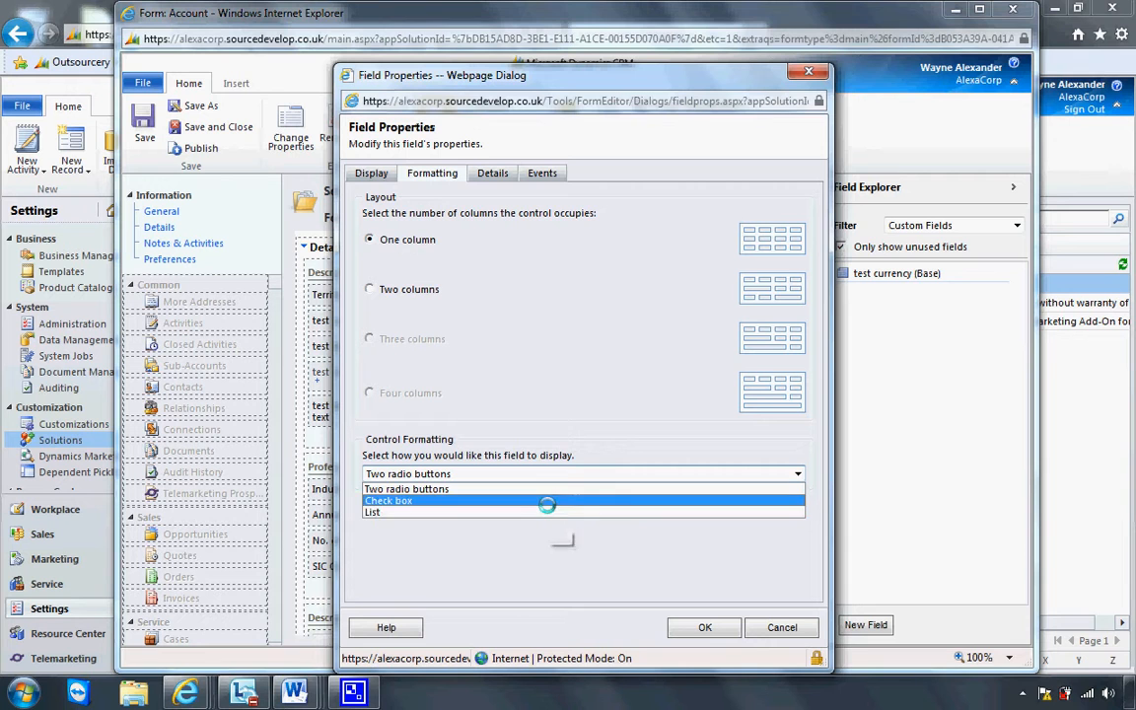
click(547, 502)
click(693, 625)
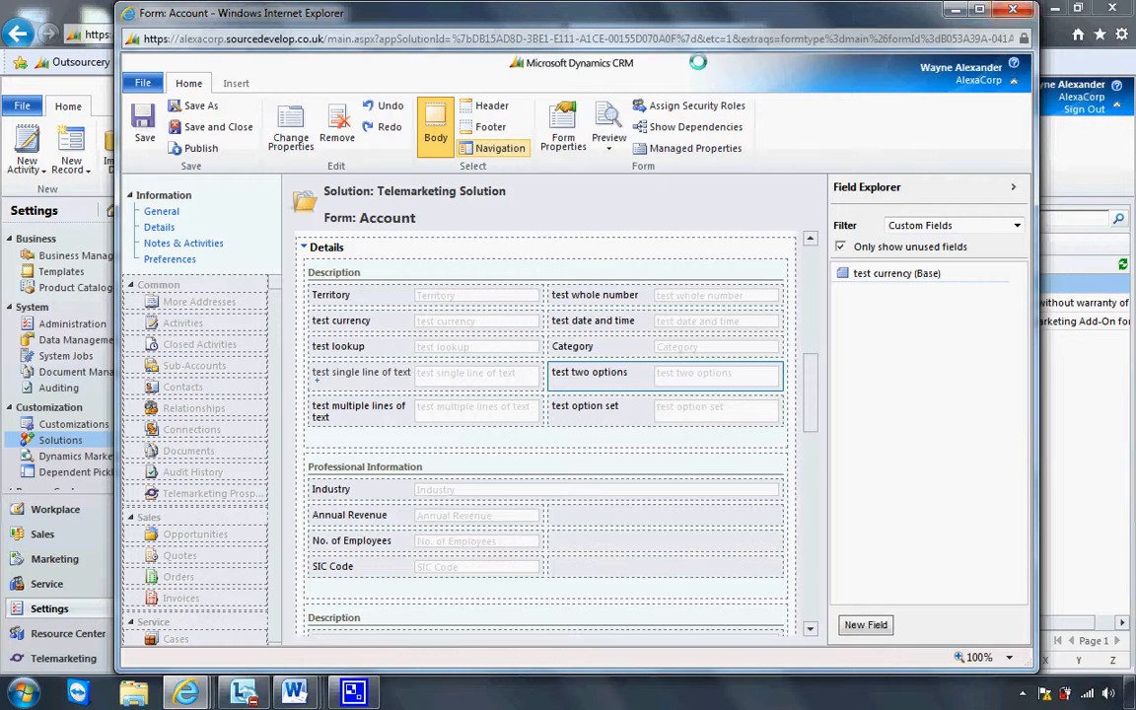
Step: Save and close the Account form, and close the Telemarketing Solution window
click(215, 126)
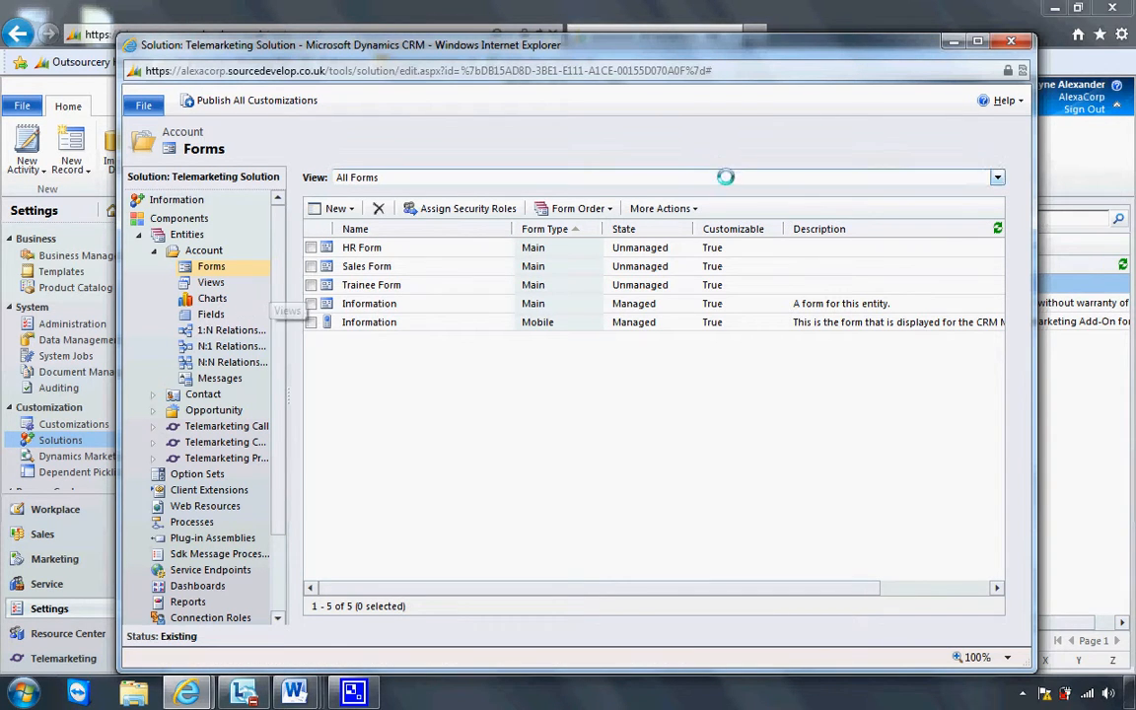
click(1002, 42)
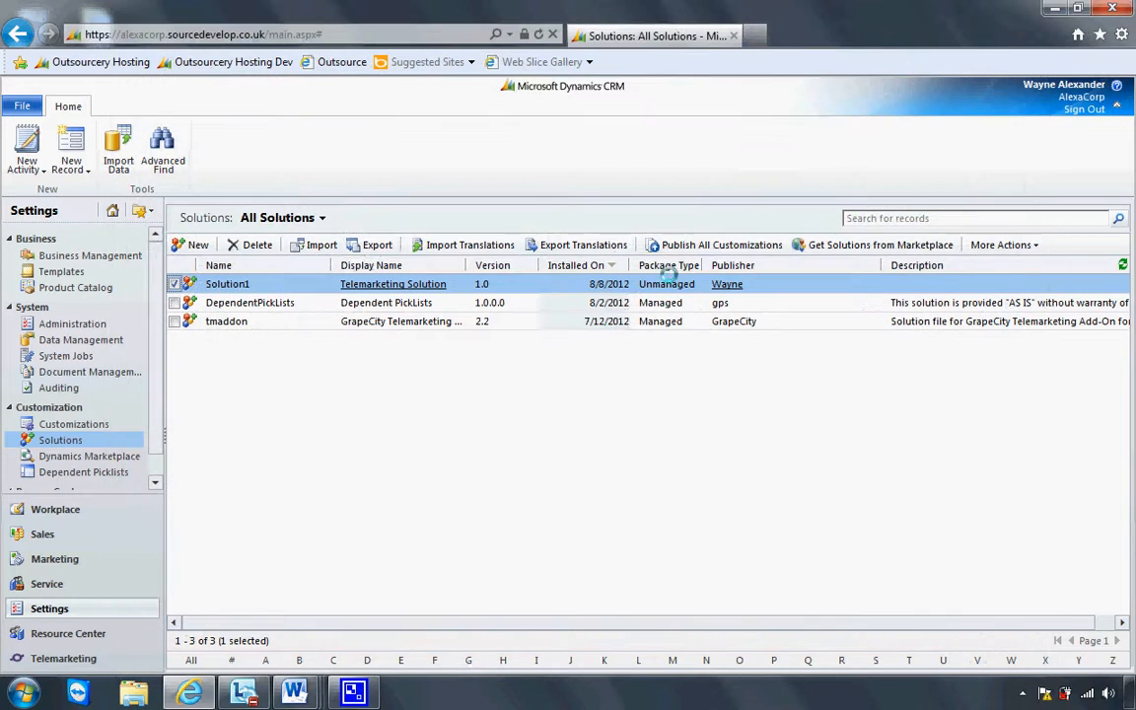